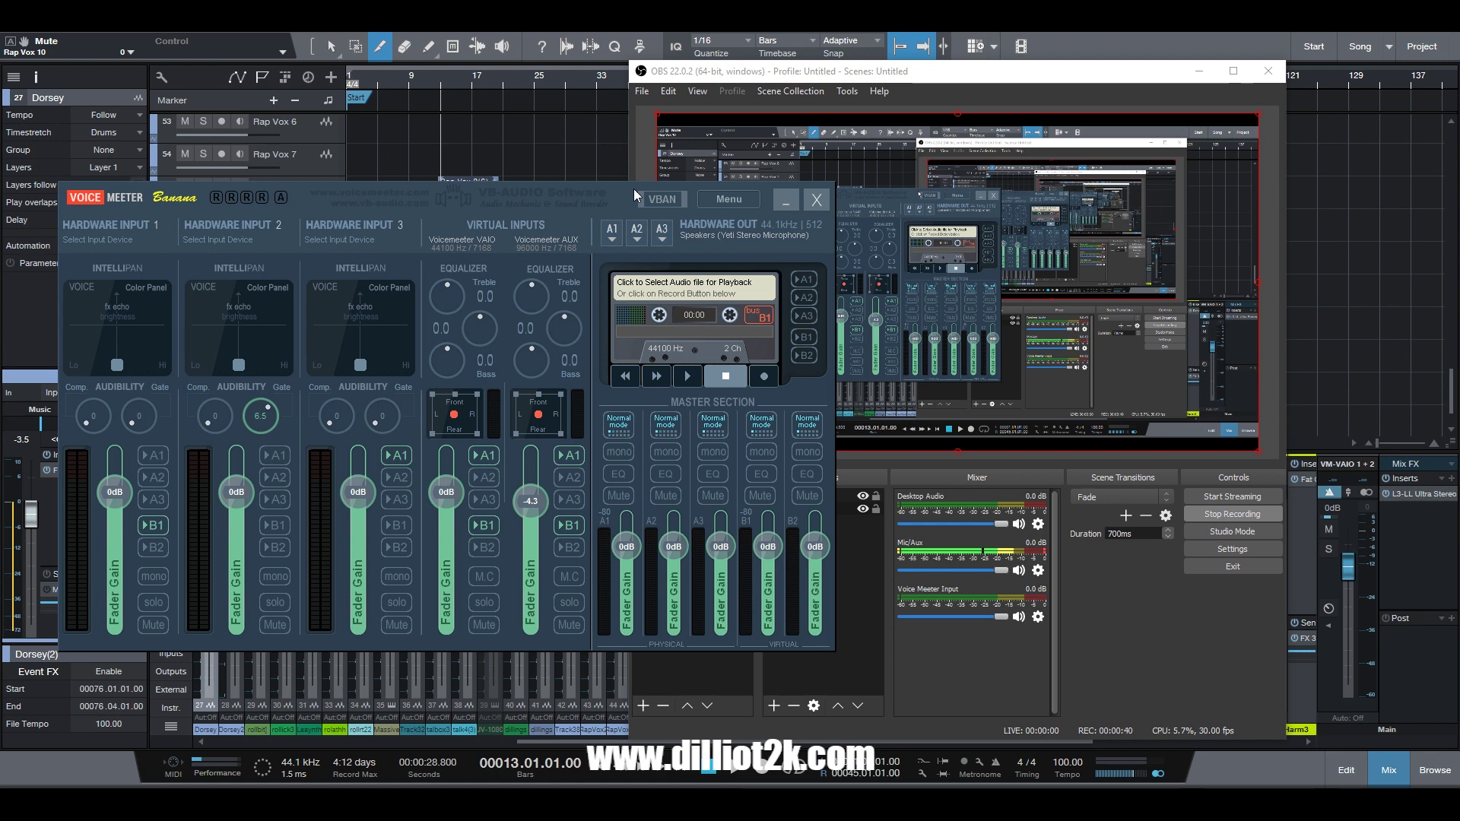
# Look over the OBS and Voicemeeter windows, then bring the Studio One session to the front
pyautogui.click(1101, 648)
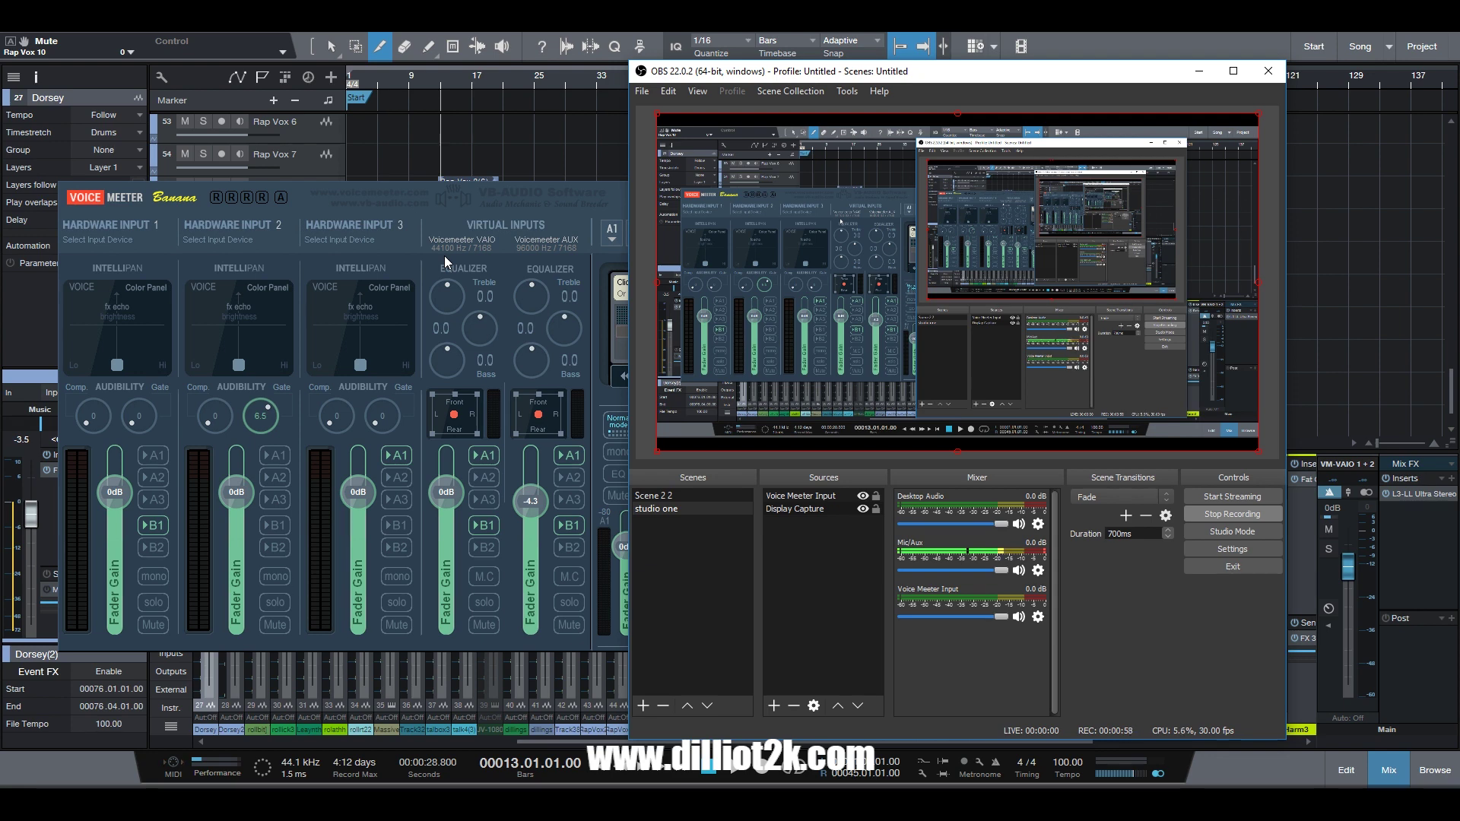
pyautogui.click(377, 196)
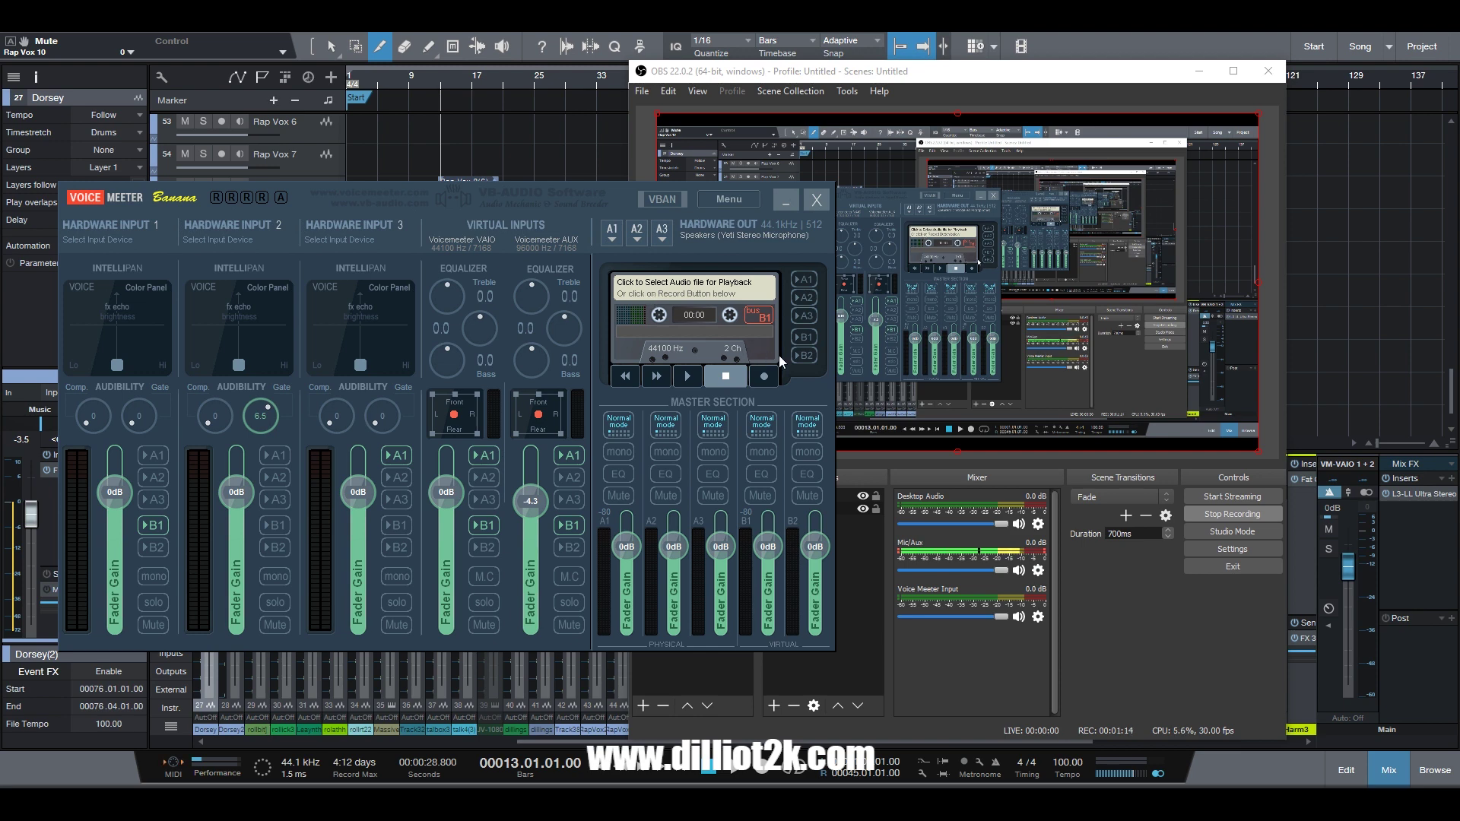
pyautogui.click(477, 82)
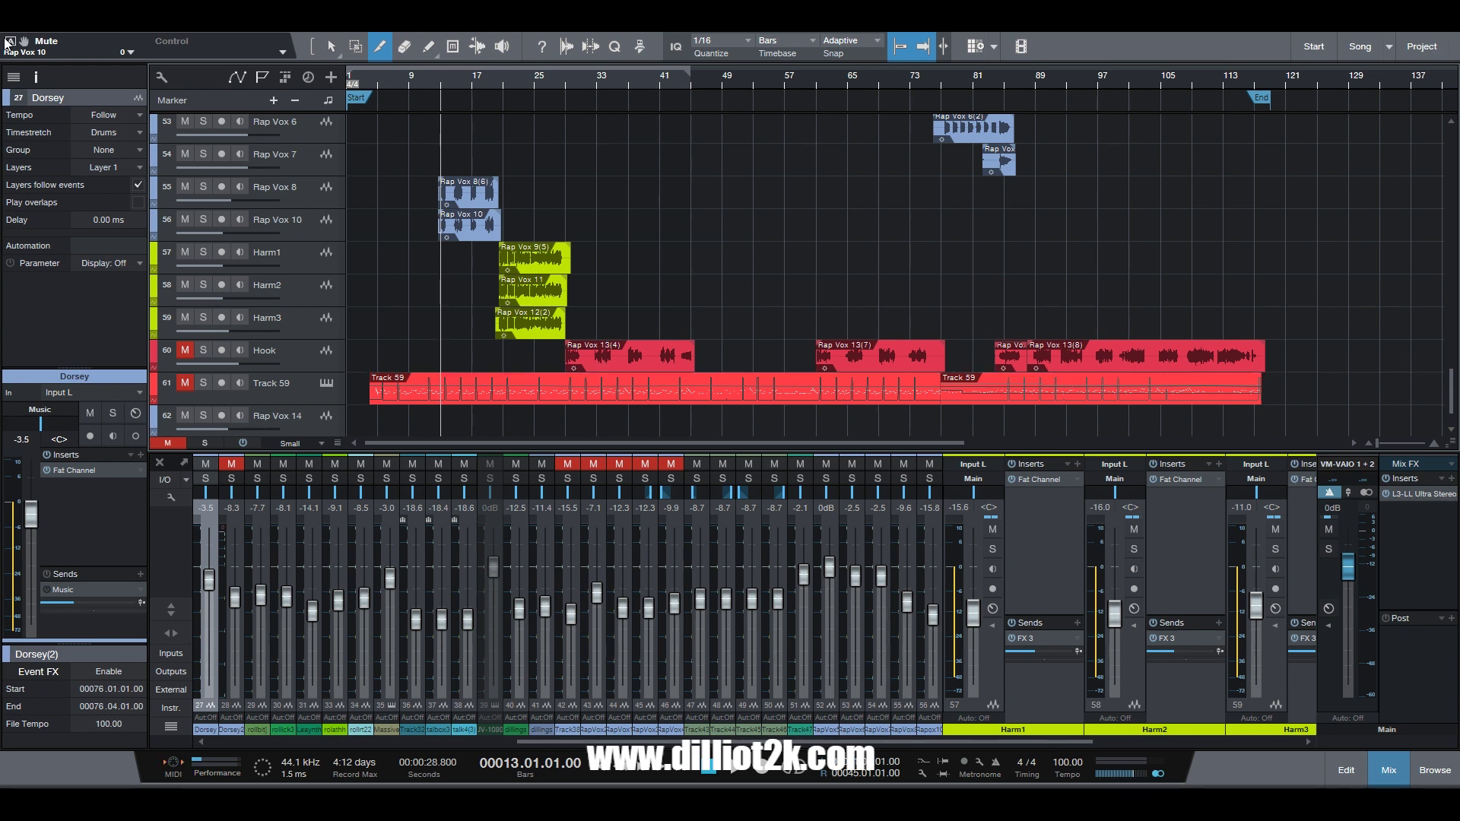
# Play the song briefly from bar 13, stop it back at bar 13, and switch to OBS
pyautogui.press('space')
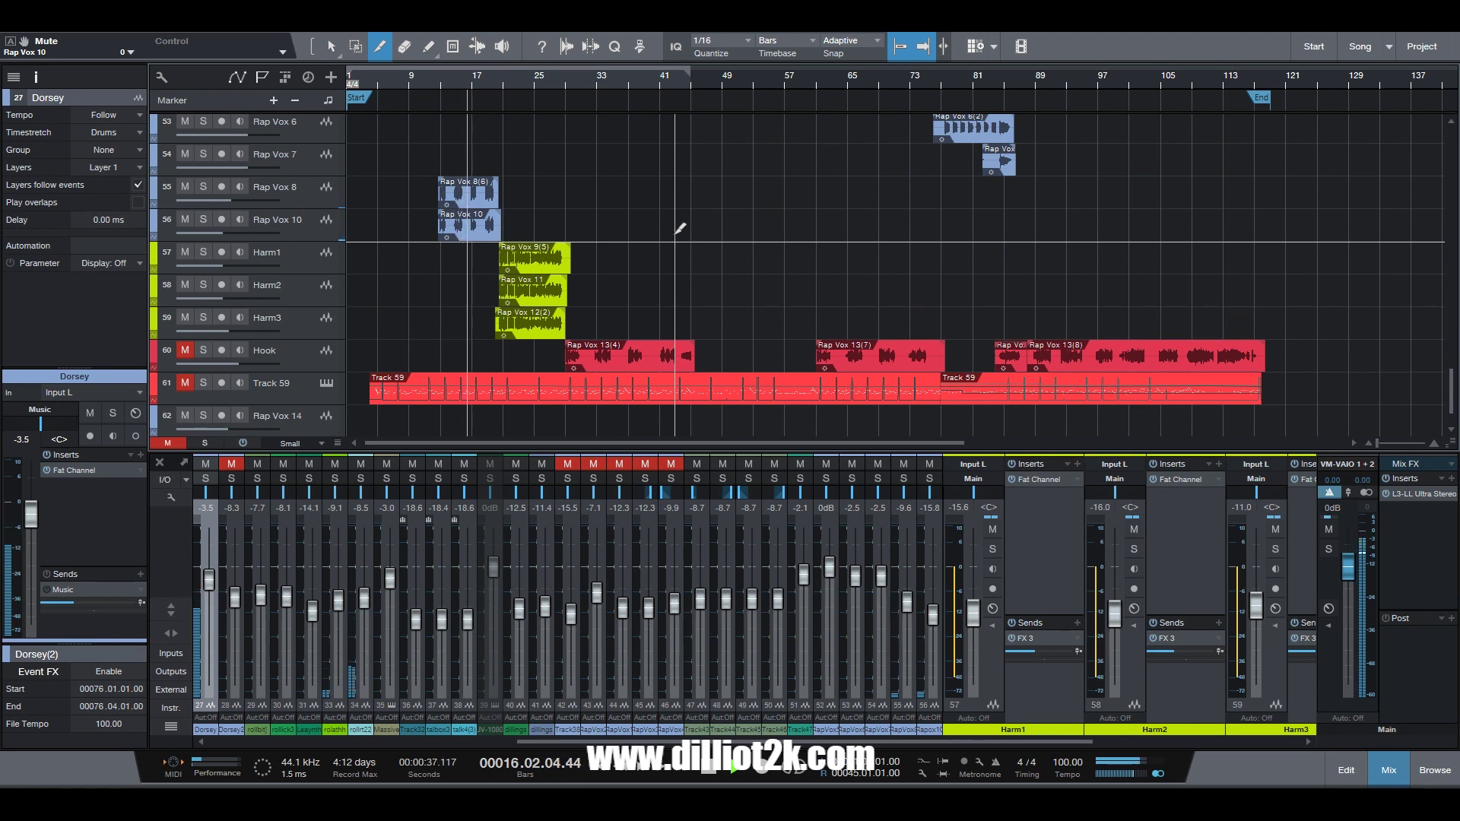
pyautogui.press('space')
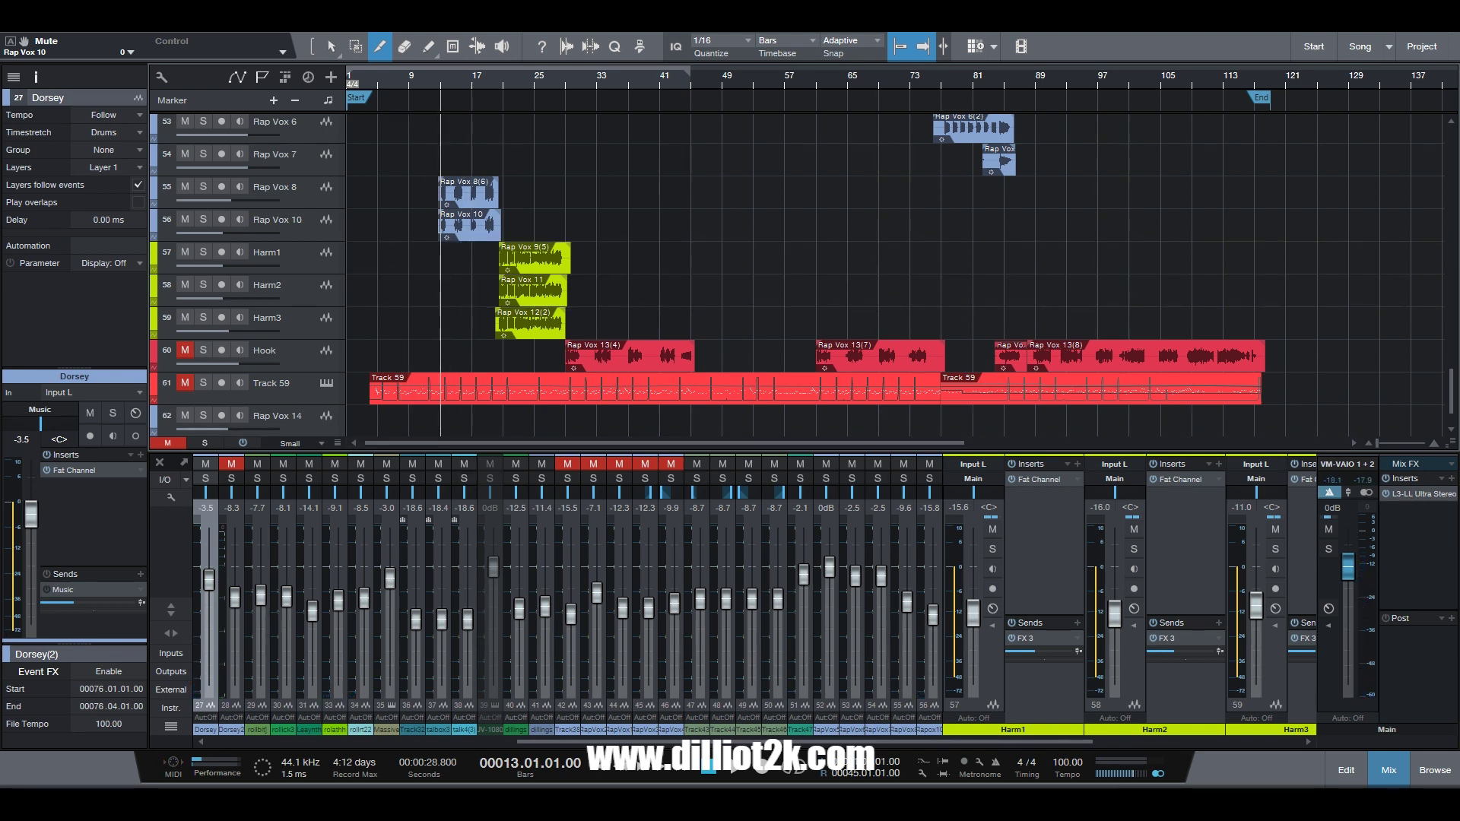
pyautogui.hotkey('alt', 'Tab')
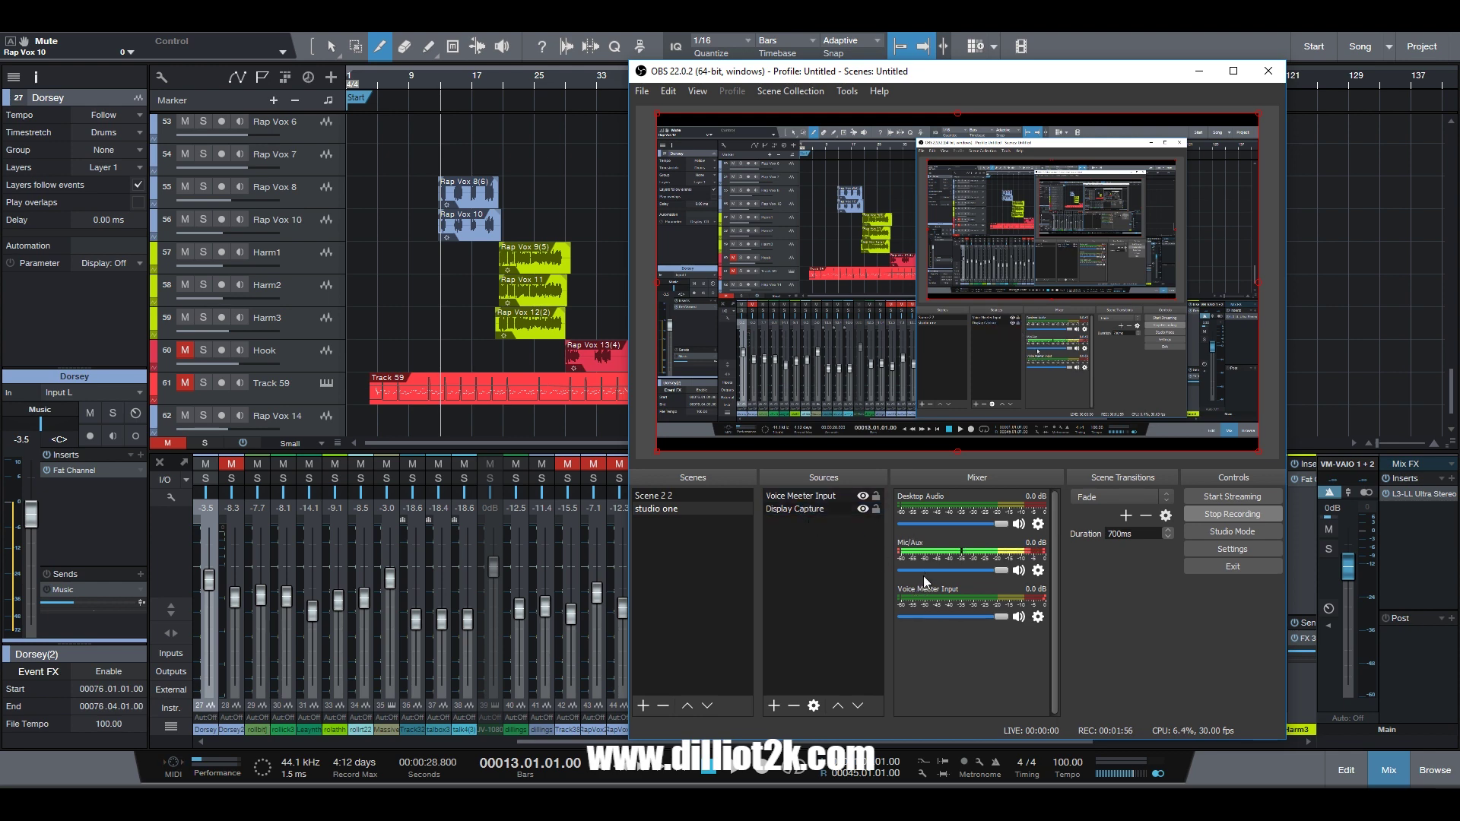
# Open the Properties of the Voice Meeter Input source from the OBS Mixer panel
pyautogui.click(1037, 616)
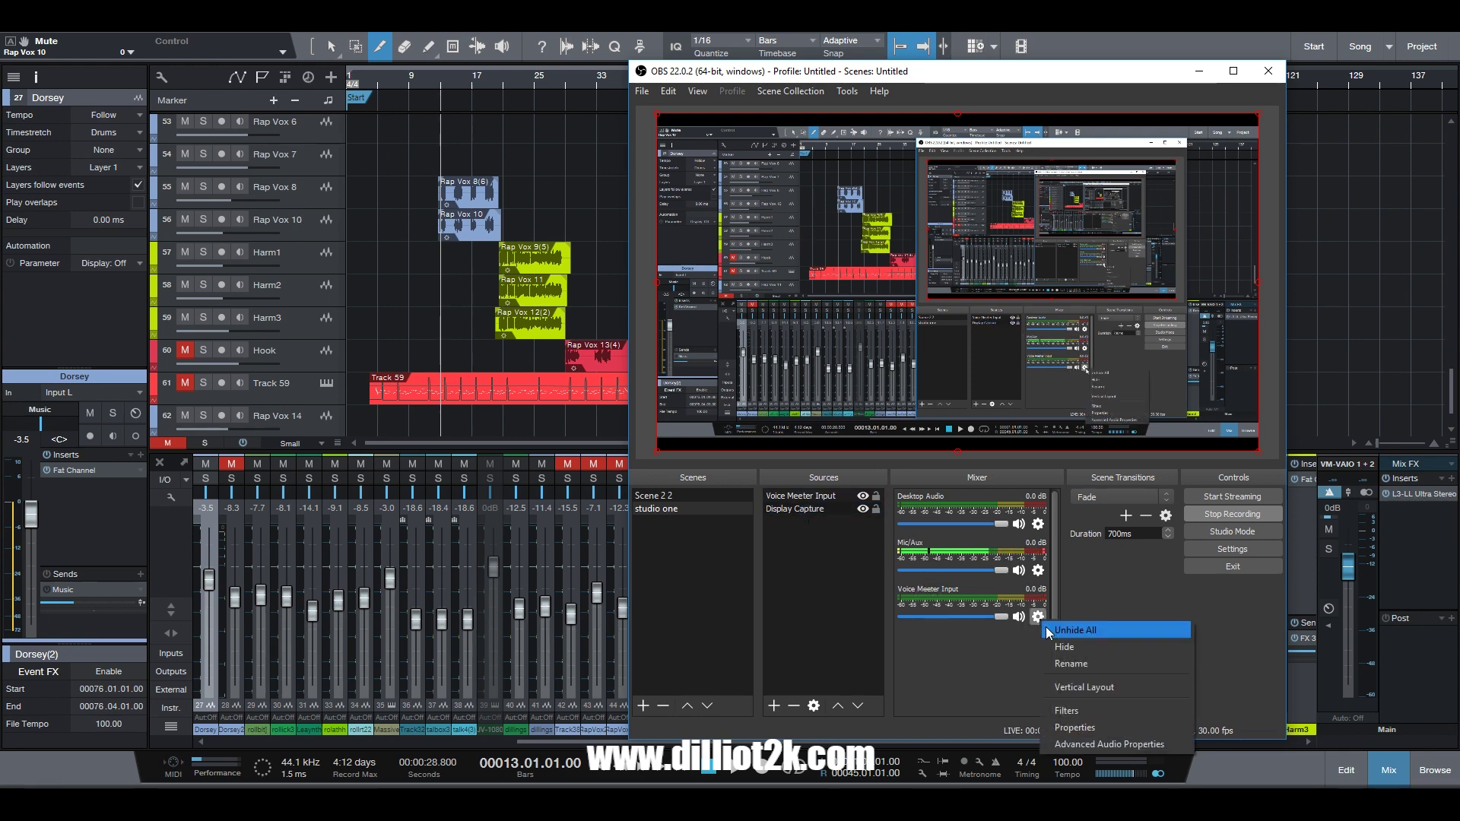
pyautogui.click(1087, 726)
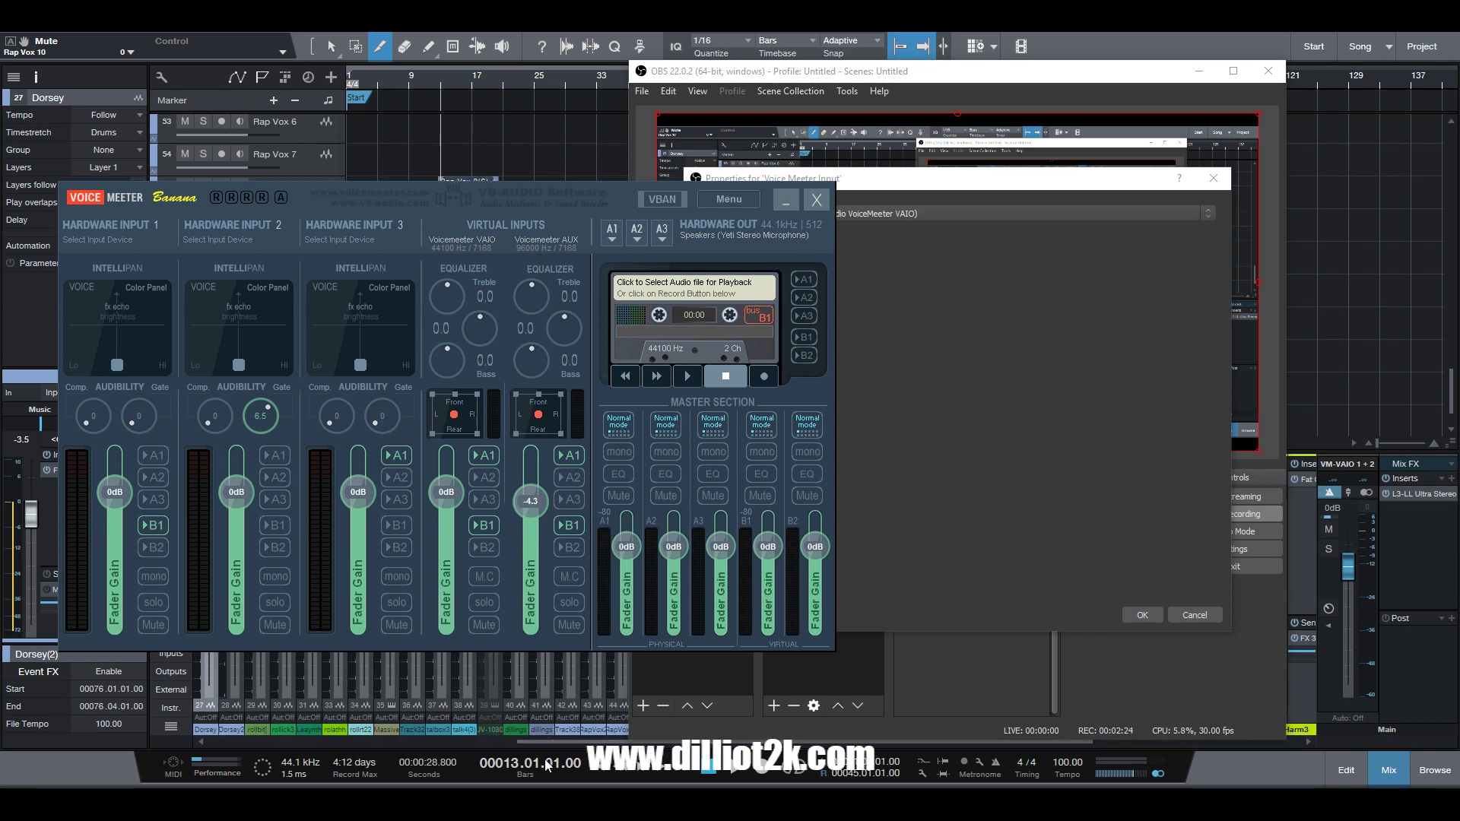
# Play the Studio One song, watch the Voicemeeter meters, then stop at bar 13 and return to Studio One
pyautogui.click(733, 768)
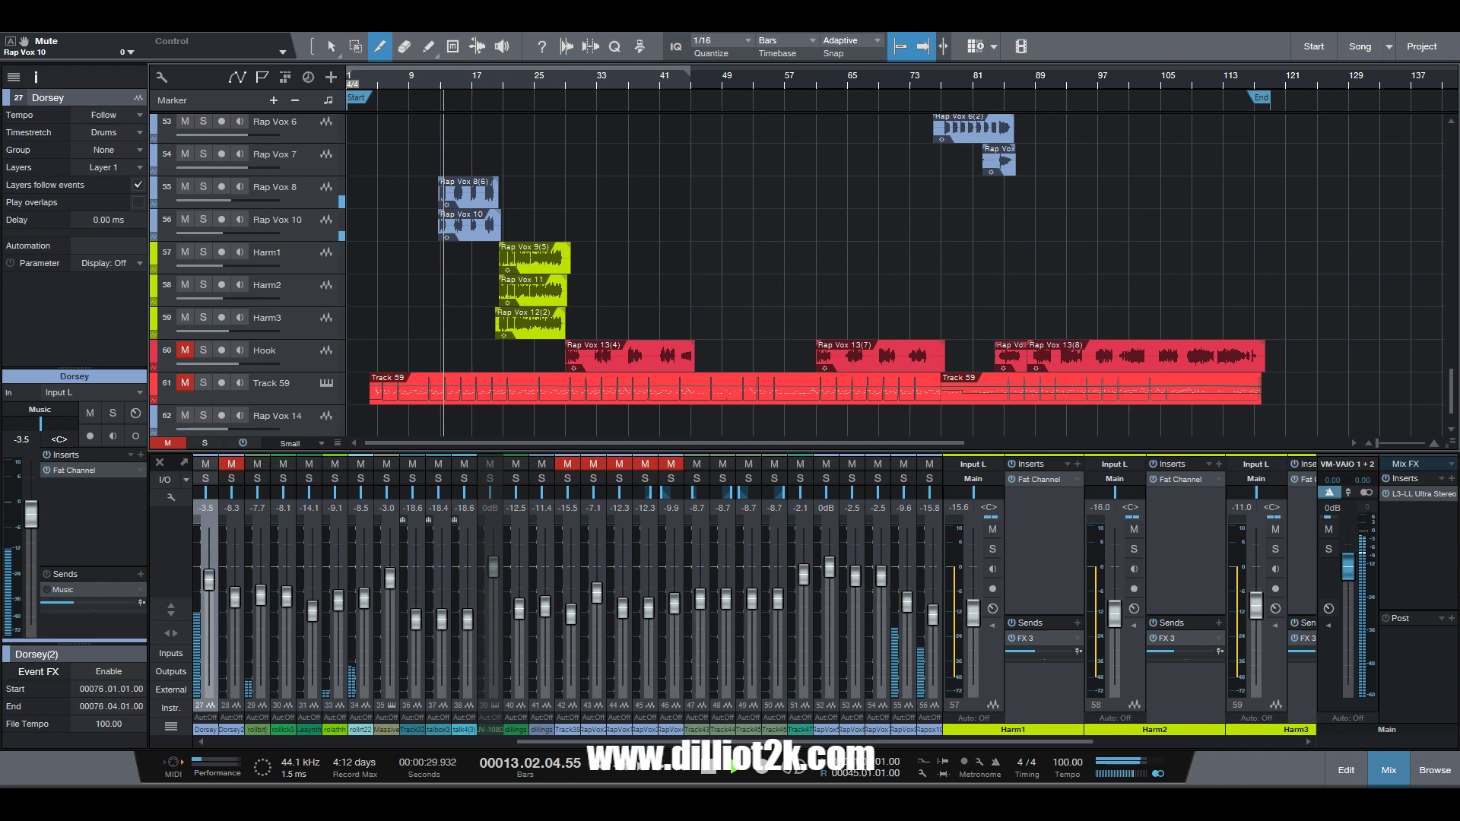
pyautogui.hotkey('alt', 'Tab')
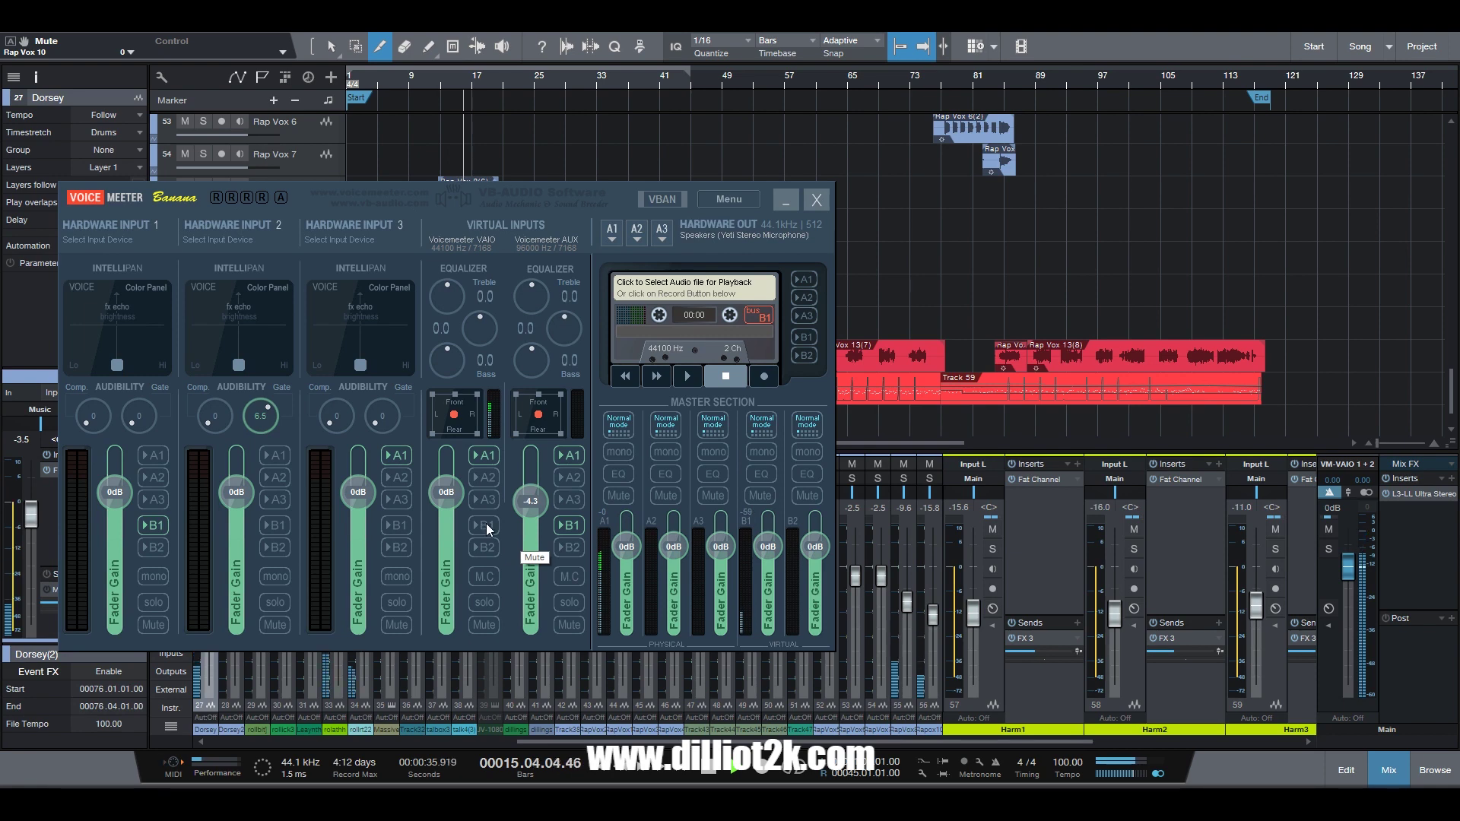
pyautogui.click(850, 507)
pyautogui.press('space')
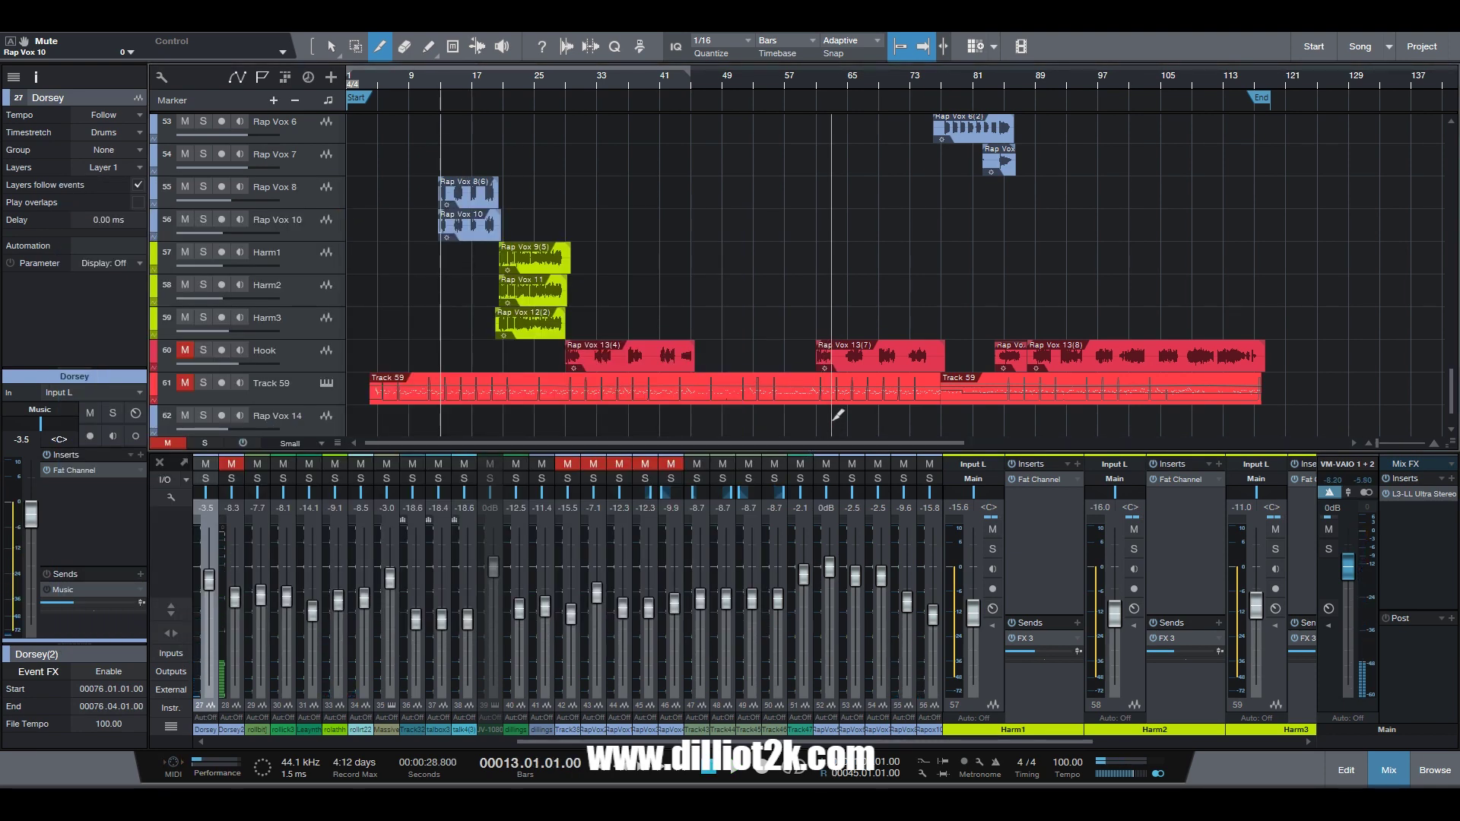
pyautogui.hotkey('alt', 'Tab')
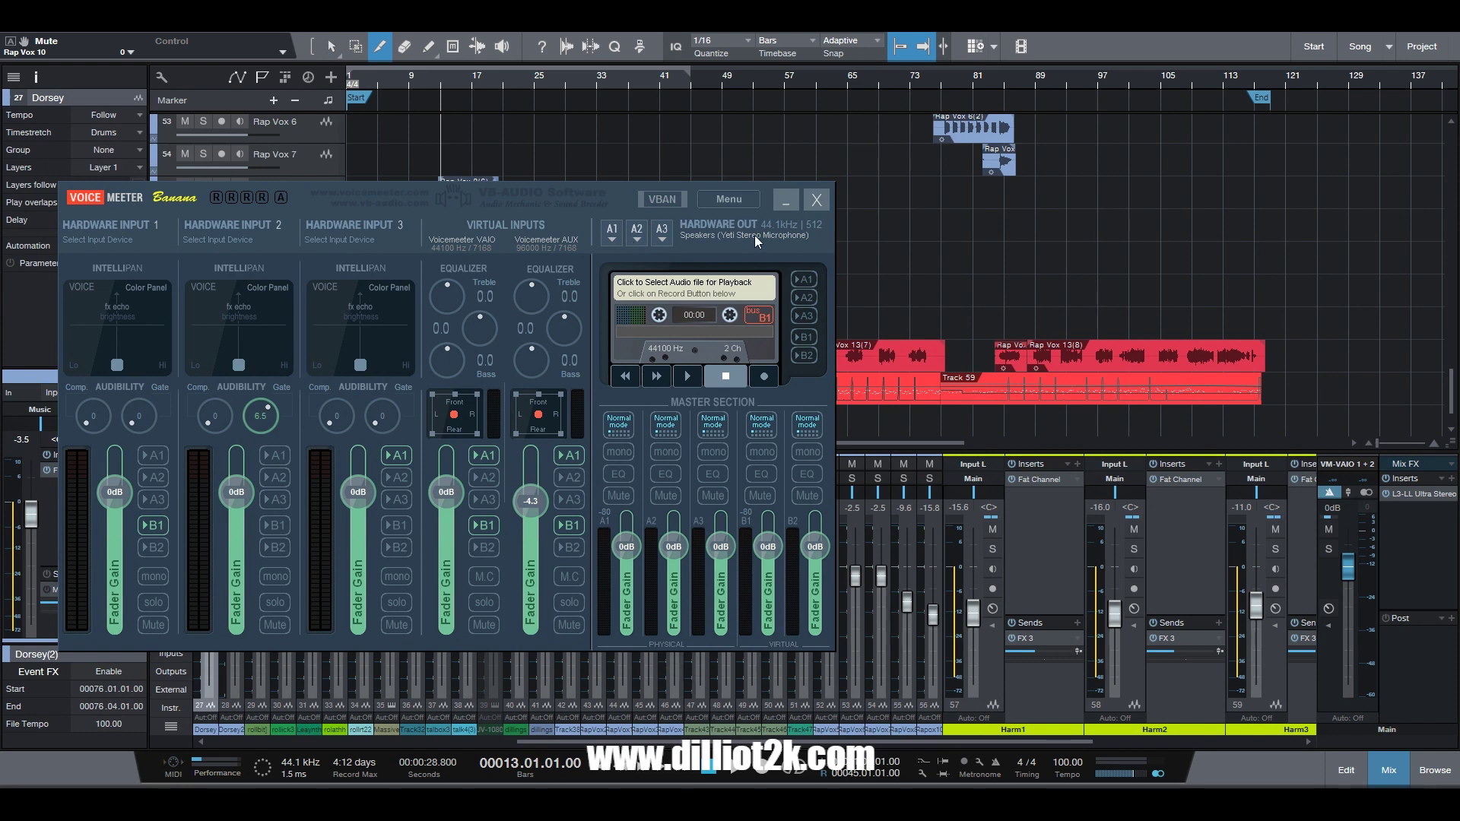
pyautogui.click(1096, 44)
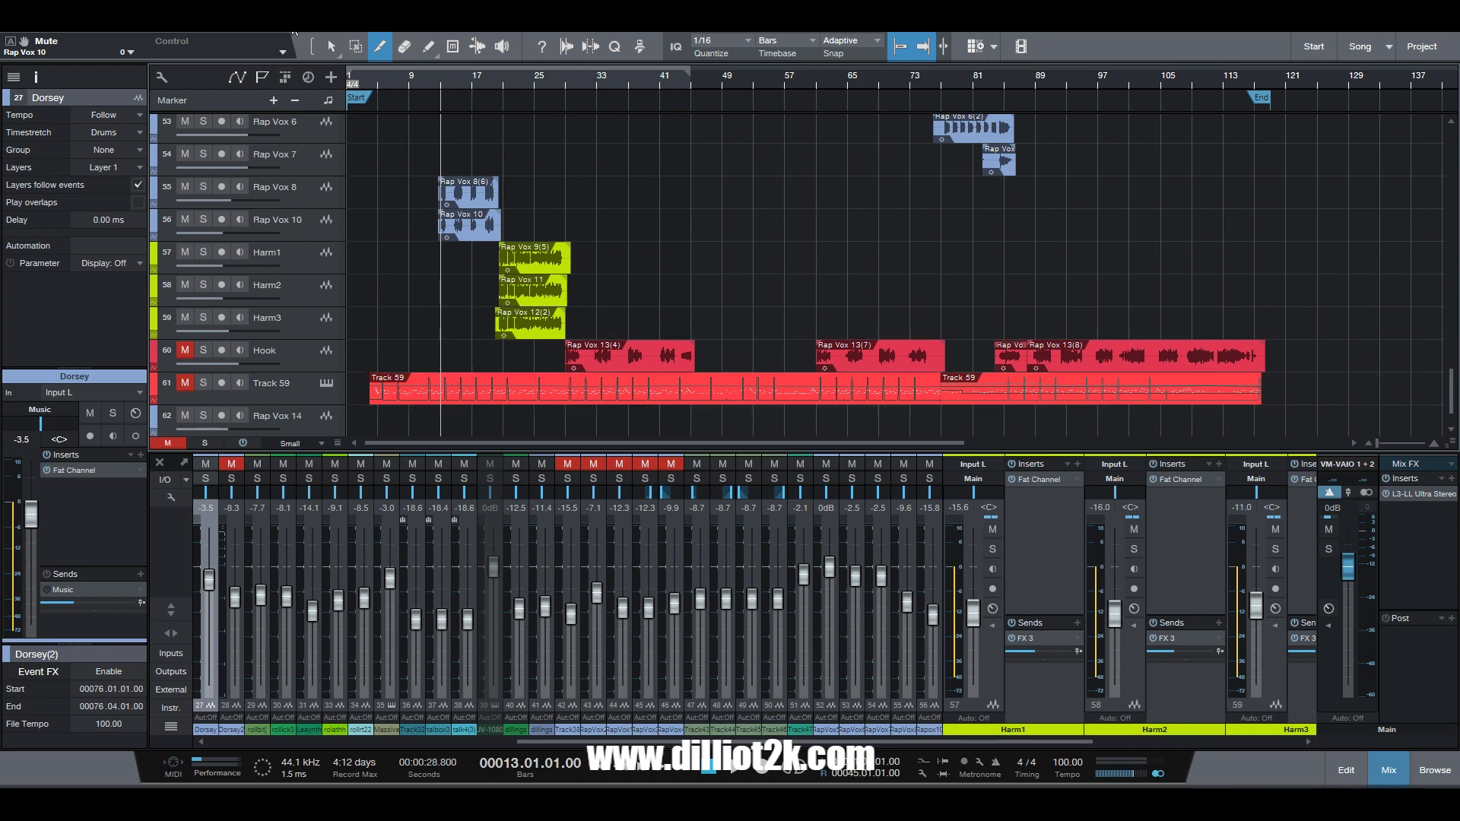
# Confirm Studio One's Audio Setup keeps Voicemeeter Virtual at 512 samples and 44.1 kHz
pyautogui.click(297, 27)
pyautogui.click(302, 207)
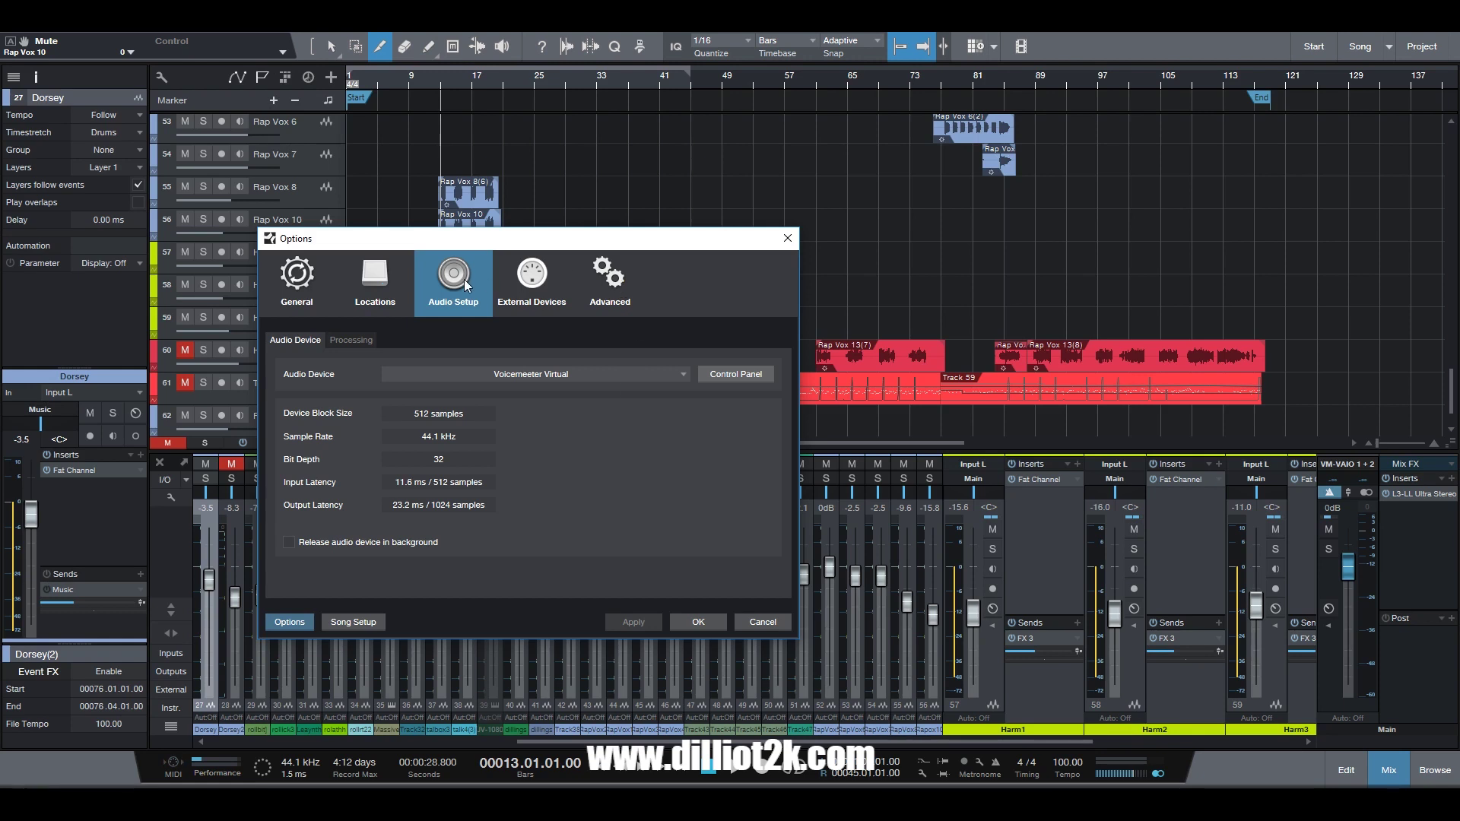
pyautogui.click(469, 373)
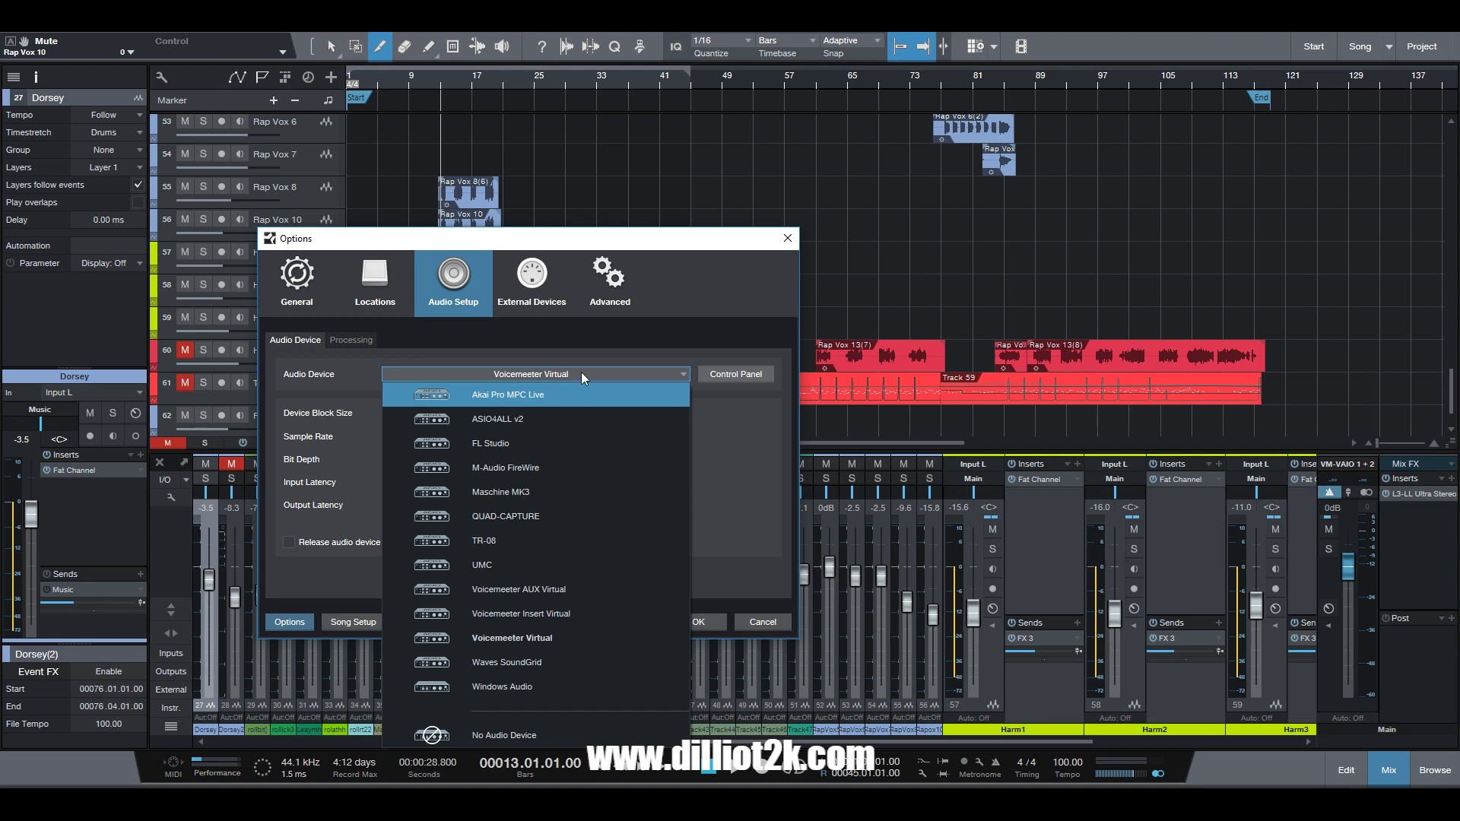
pyautogui.click(732, 441)
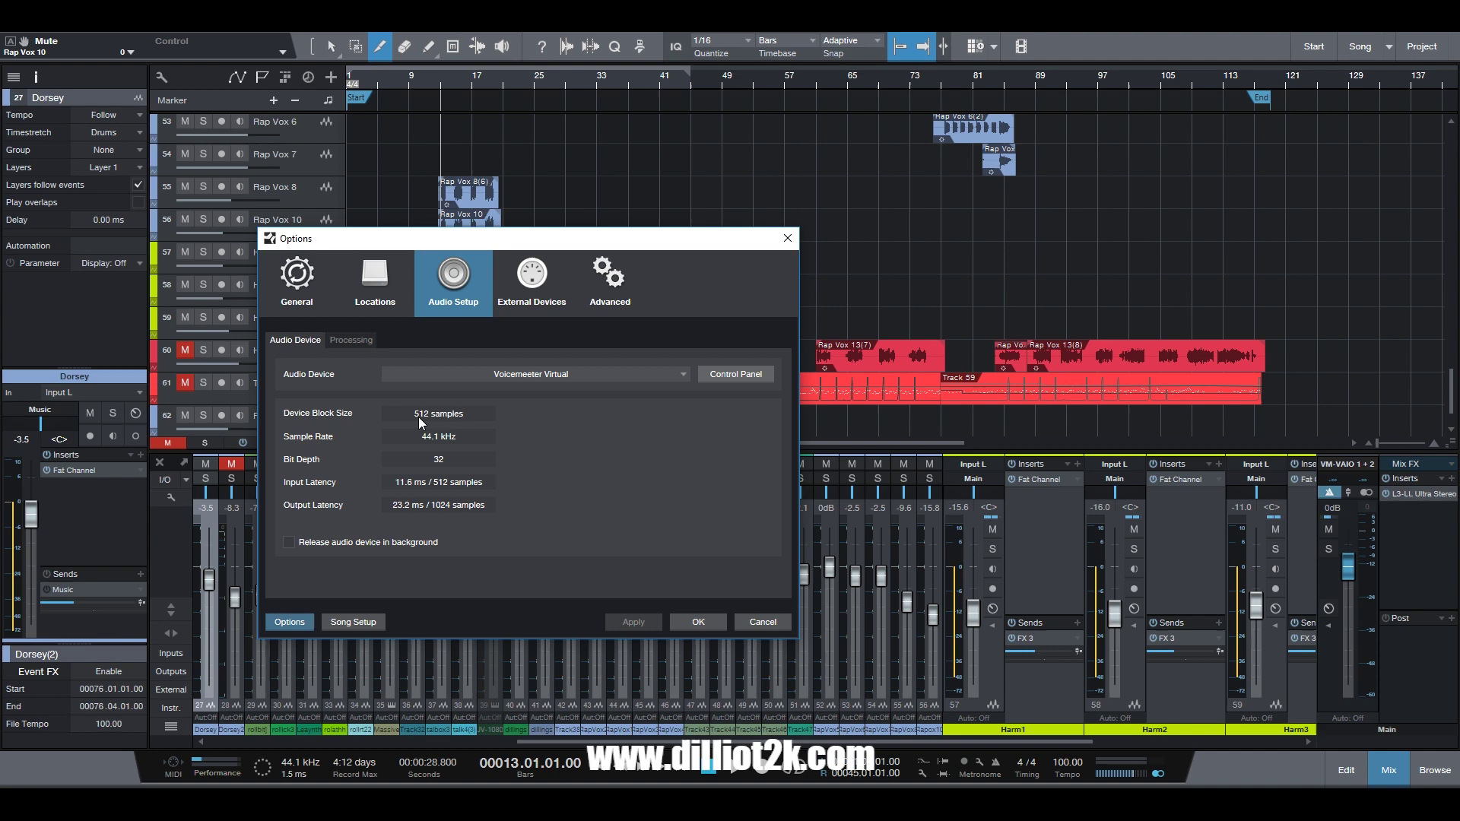
pyautogui.click(698, 622)
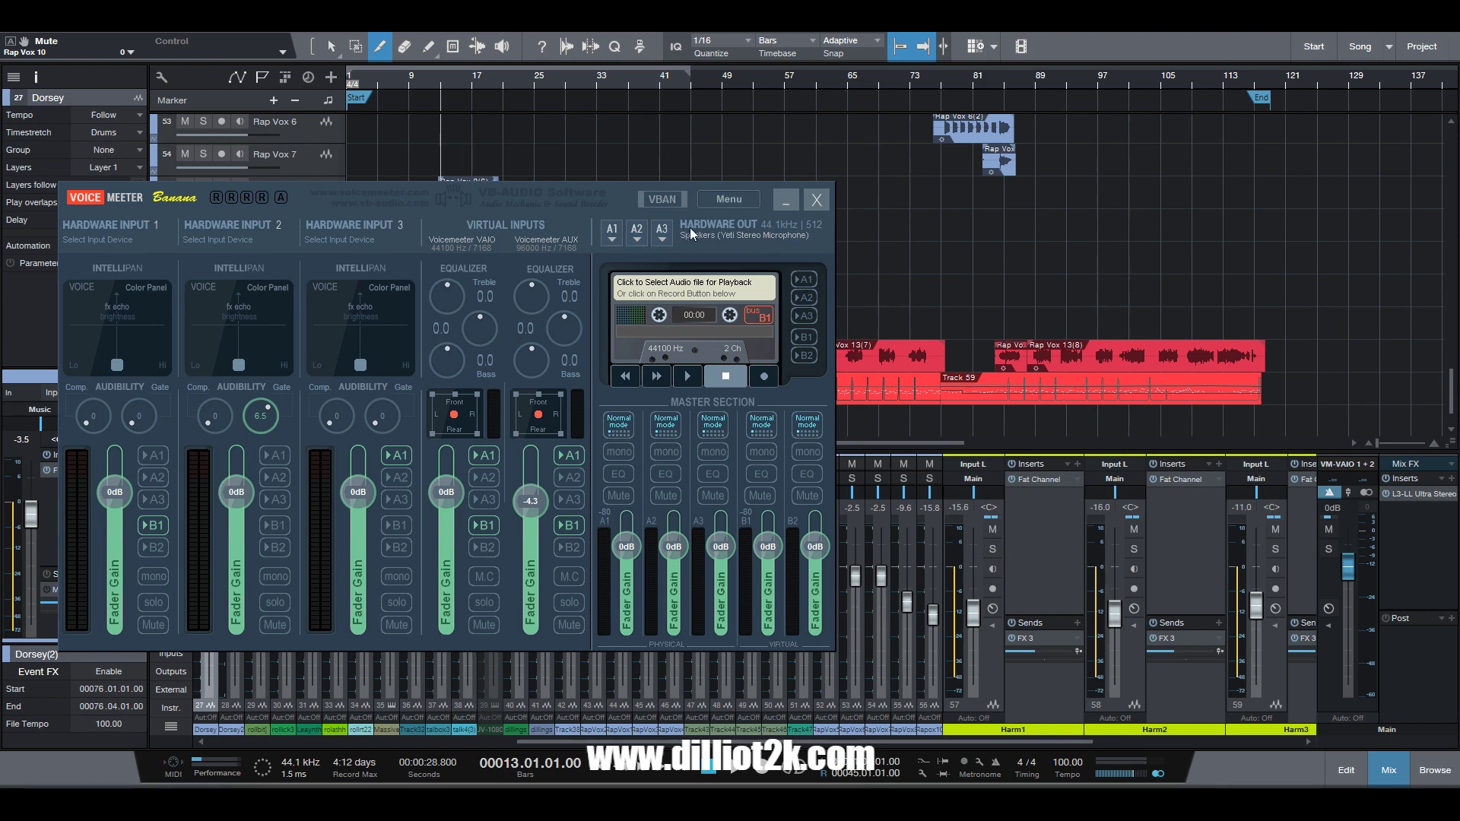
pyautogui.click(715, 203)
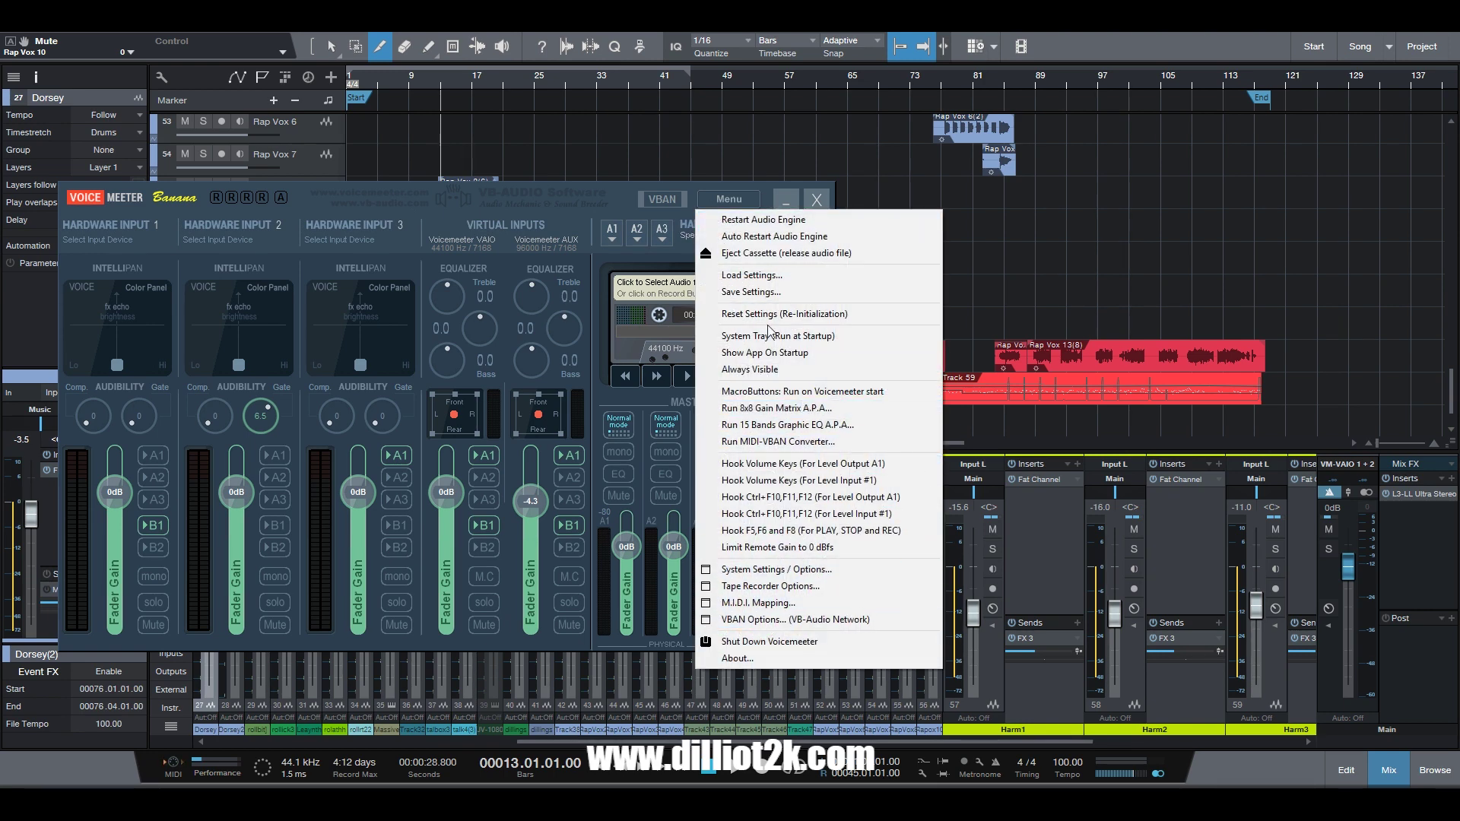
pyautogui.click(417, 209)
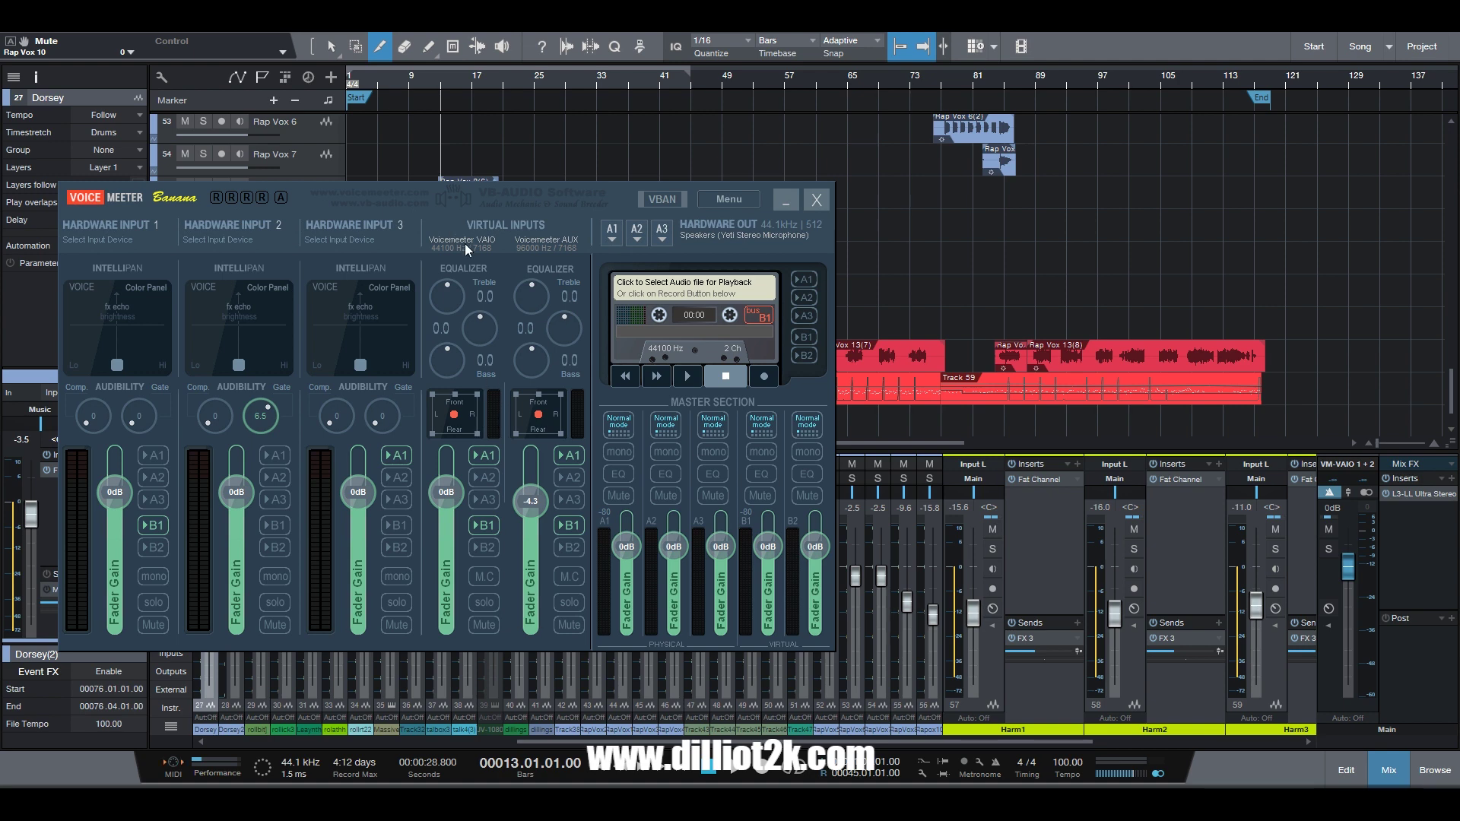
# Start the song playing in Studio One, then return to the Voicemeeter mixer
pyautogui.hotkey('alt', 'Tab')
pyautogui.press('space')
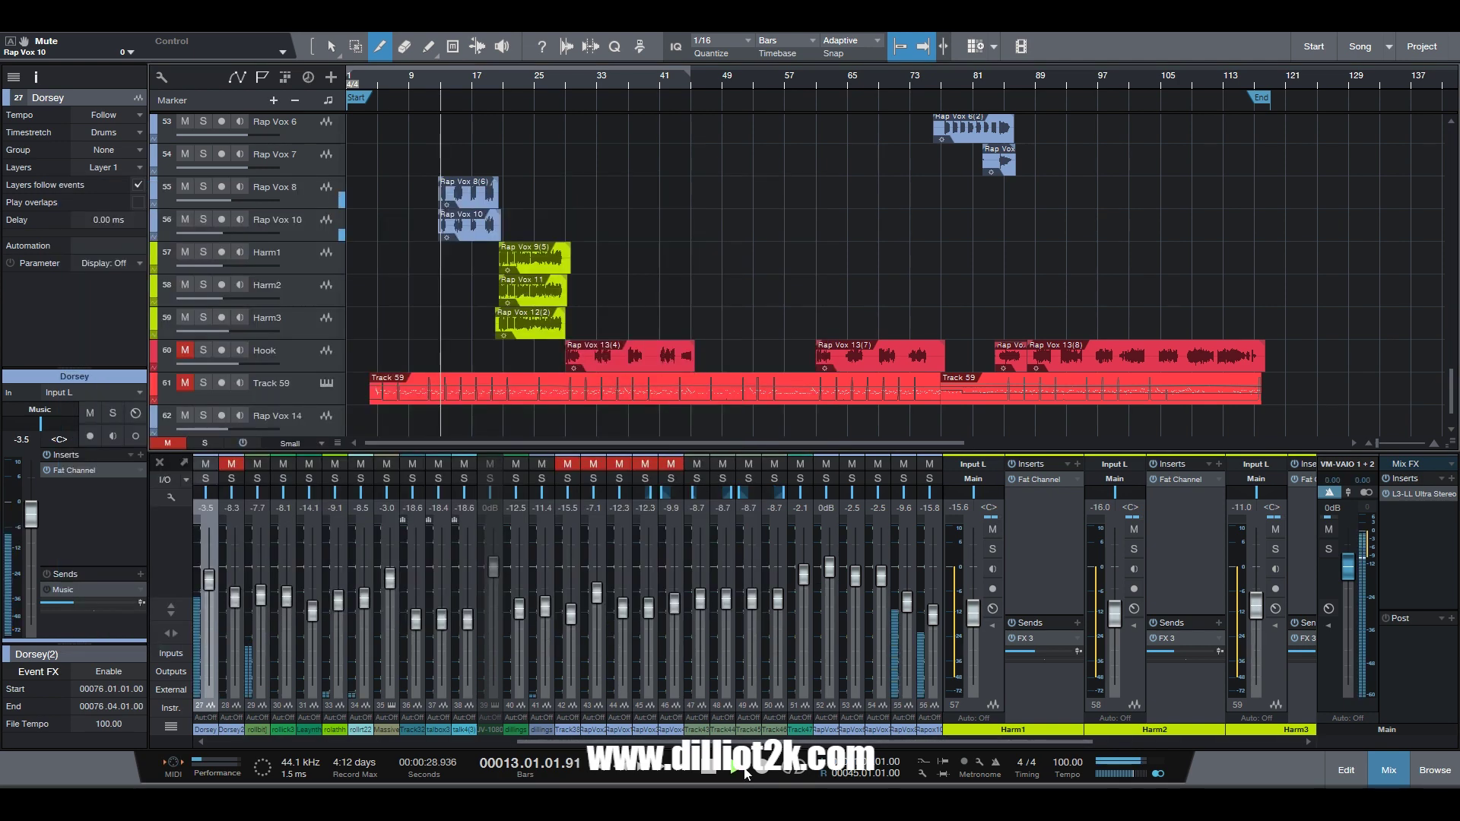
pyautogui.hotkey('alt', 'Tab')
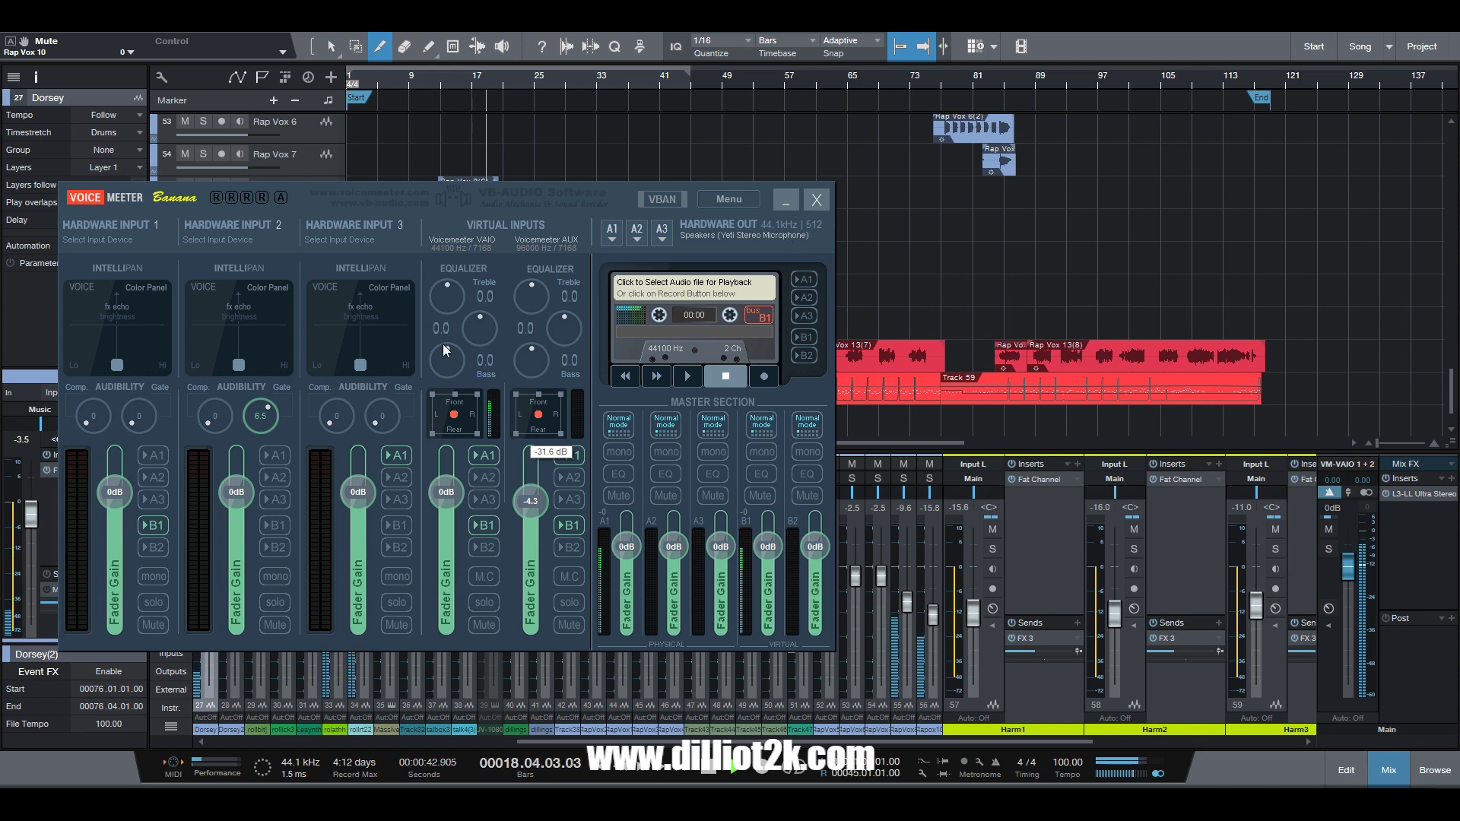
# Switch the VAIO strip's A1, B1 and Mute off and back on during playback
pyautogui.click(491, 460)
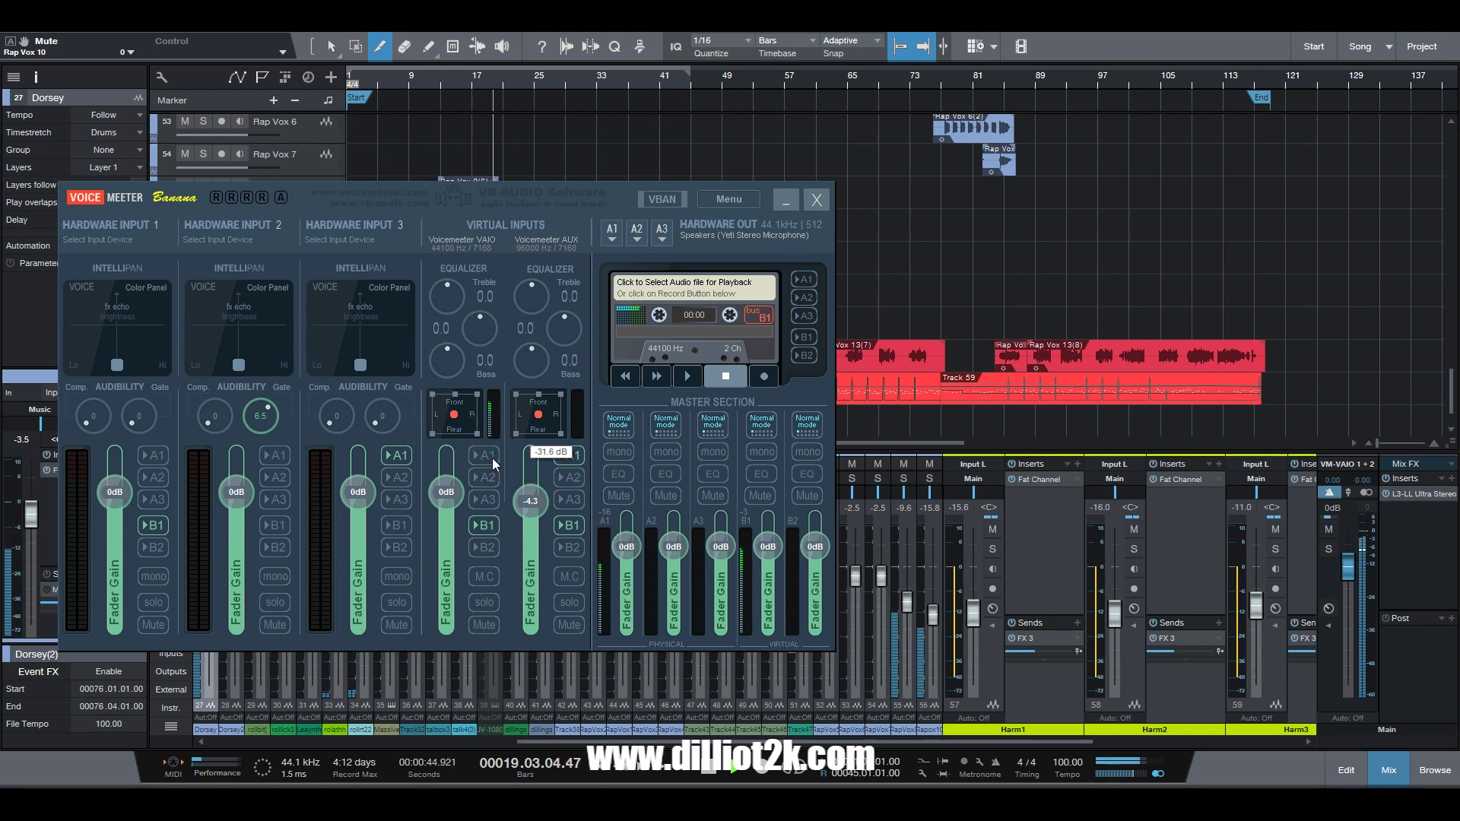
pyautogui.click(486, 456)
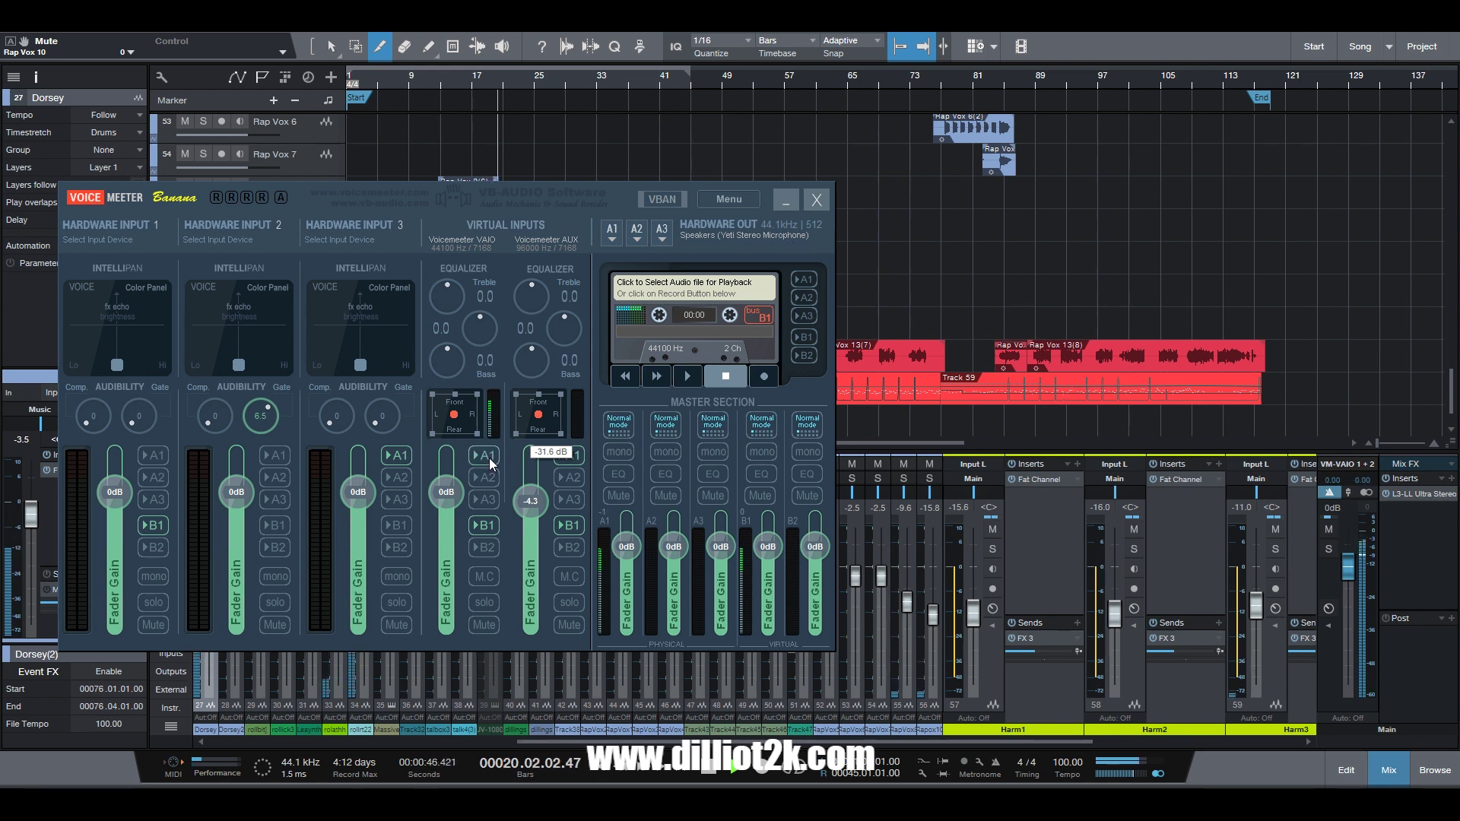
pyautogui.click(490, 534)
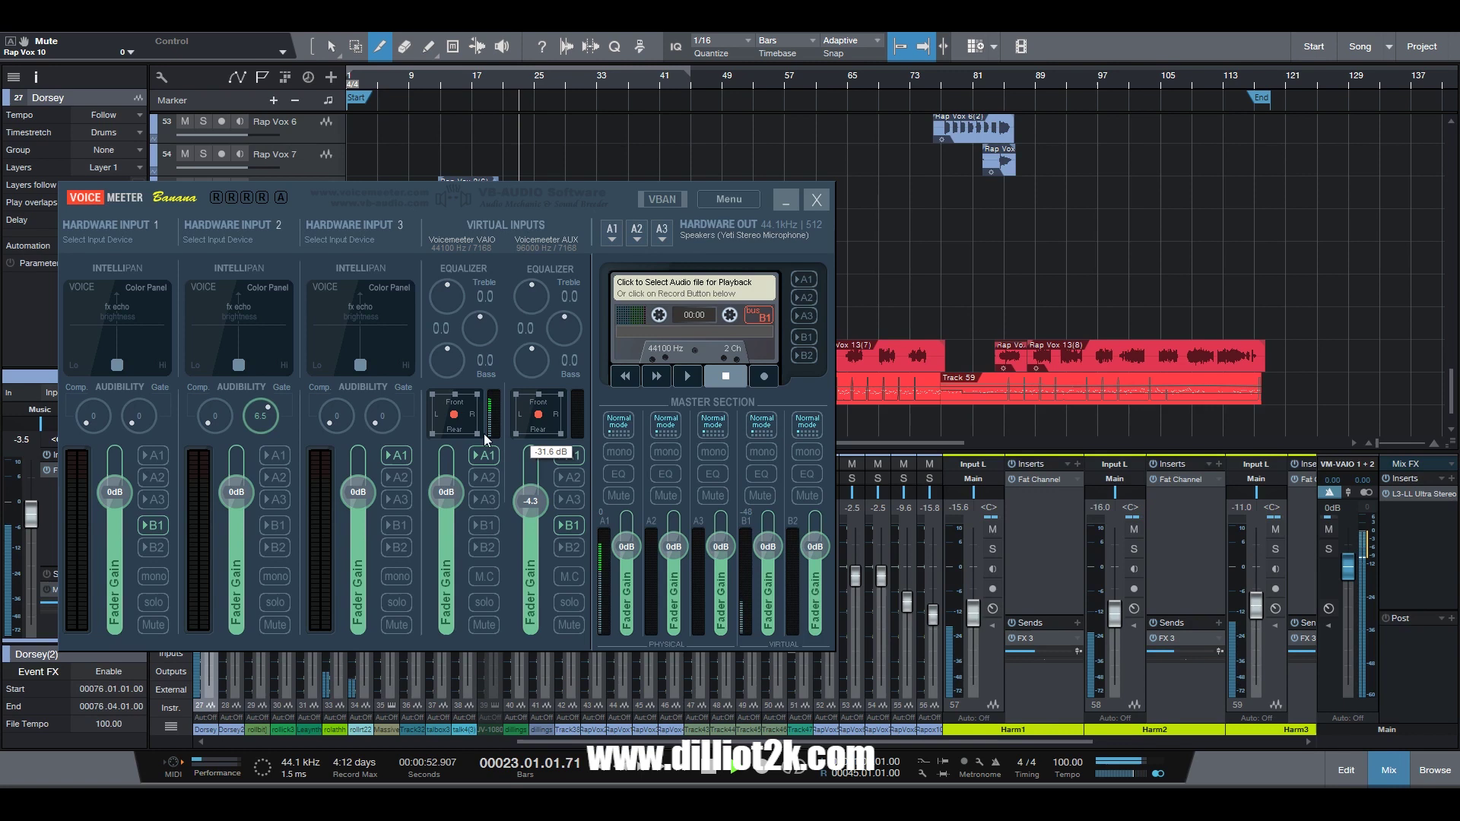
pyautogui.click(485, 526)
pyautogui.click(488, 626)
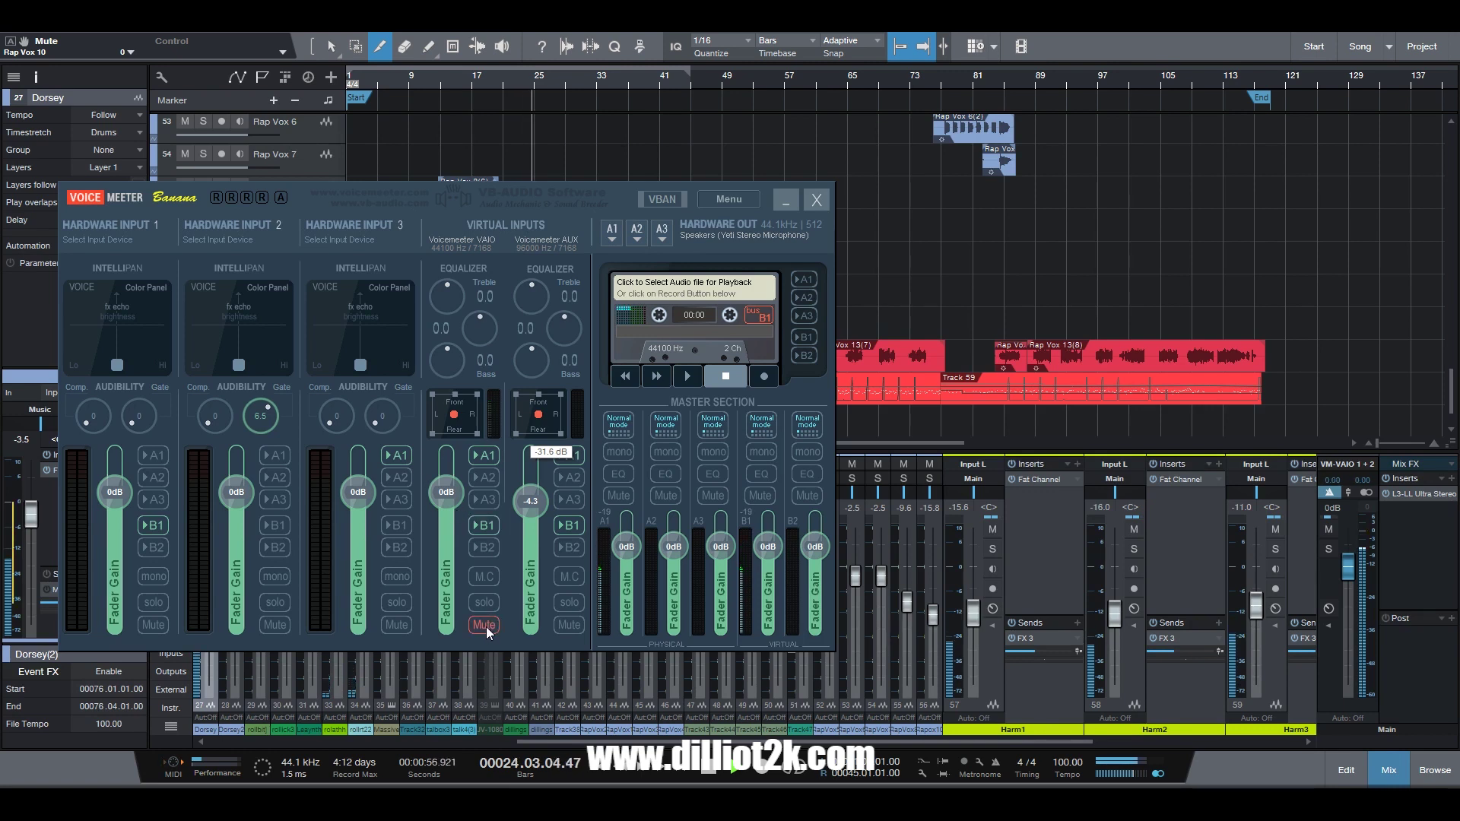
pyautogui.click(485, 625)
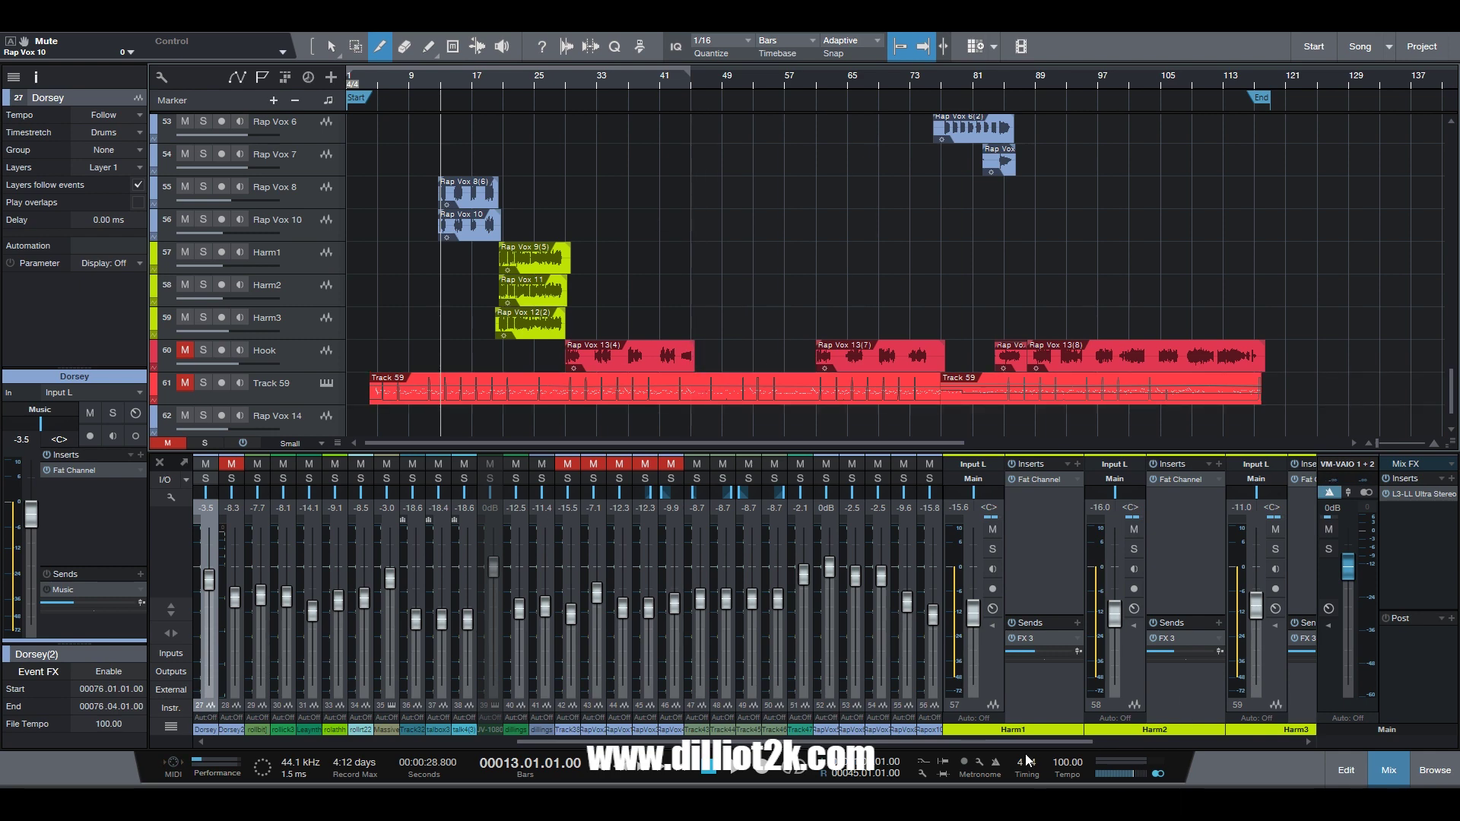
pyautogui.hotkey('alt', 'Tab')
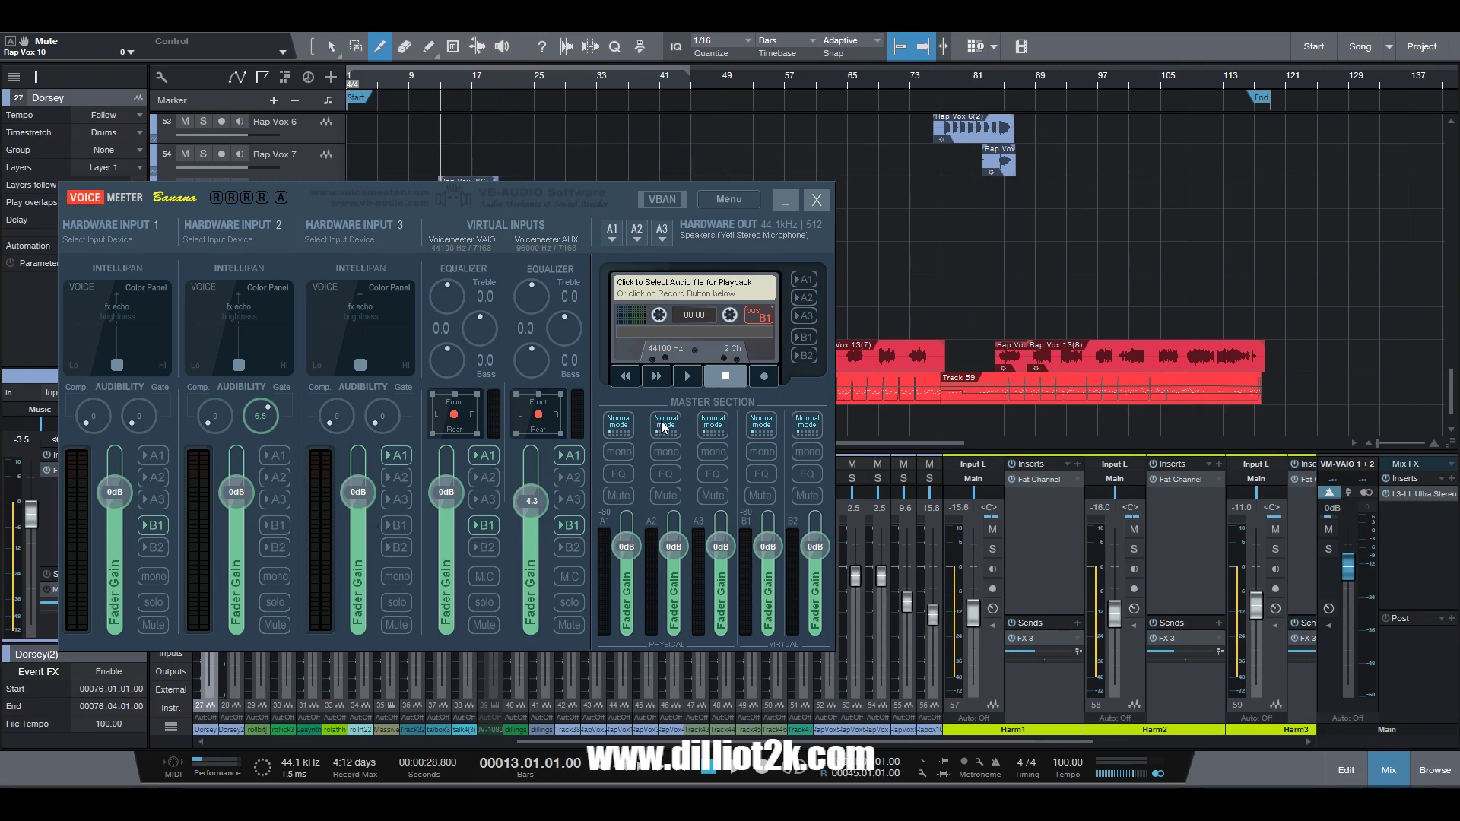
# Check Voicemeeter's A1 device list, then cancel OBS's Voice Meeter Input properties unchanged
pyautogui.click(618, 240)
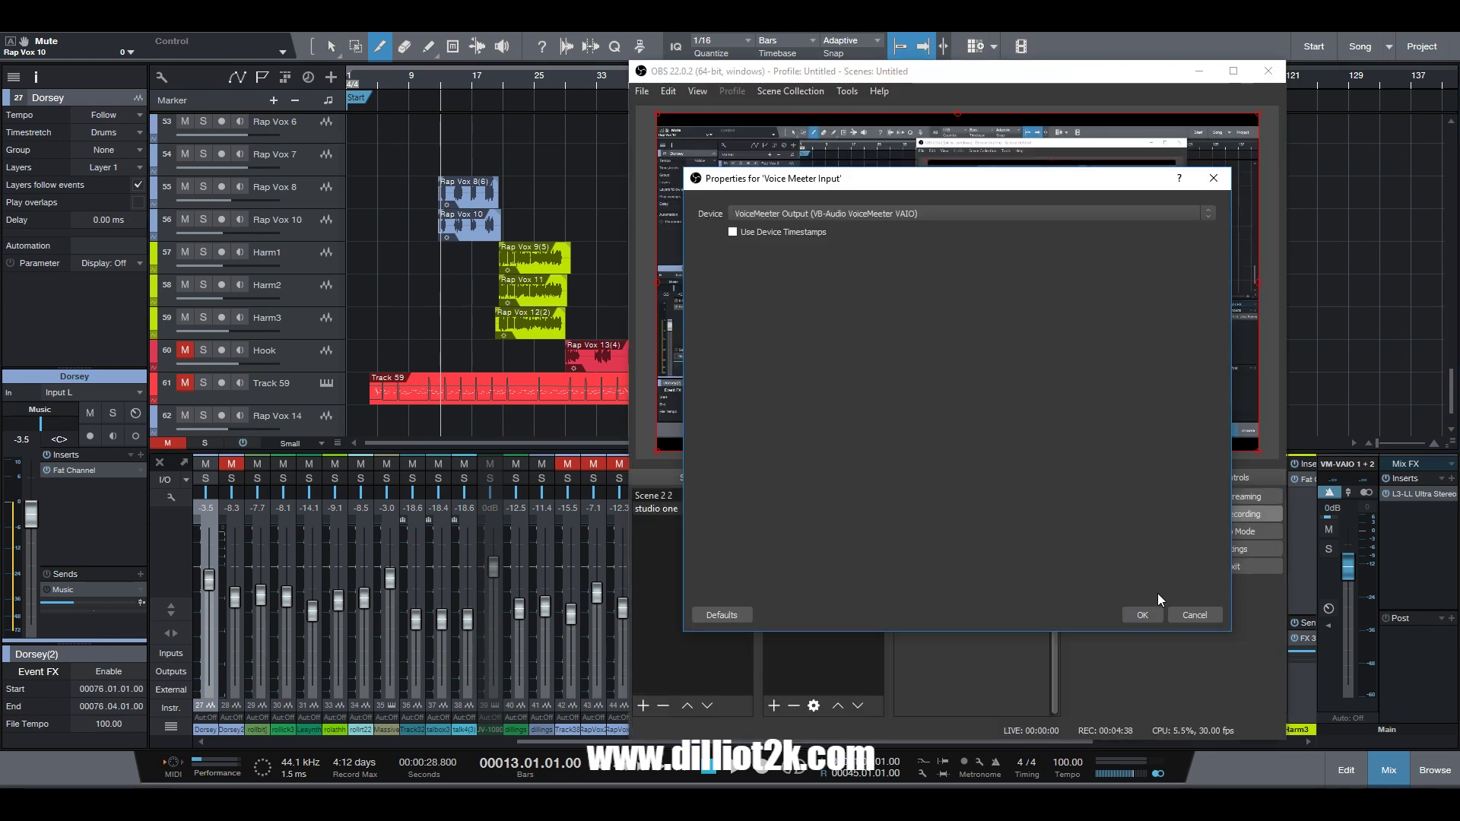
pyautogui.click(1189, 617)
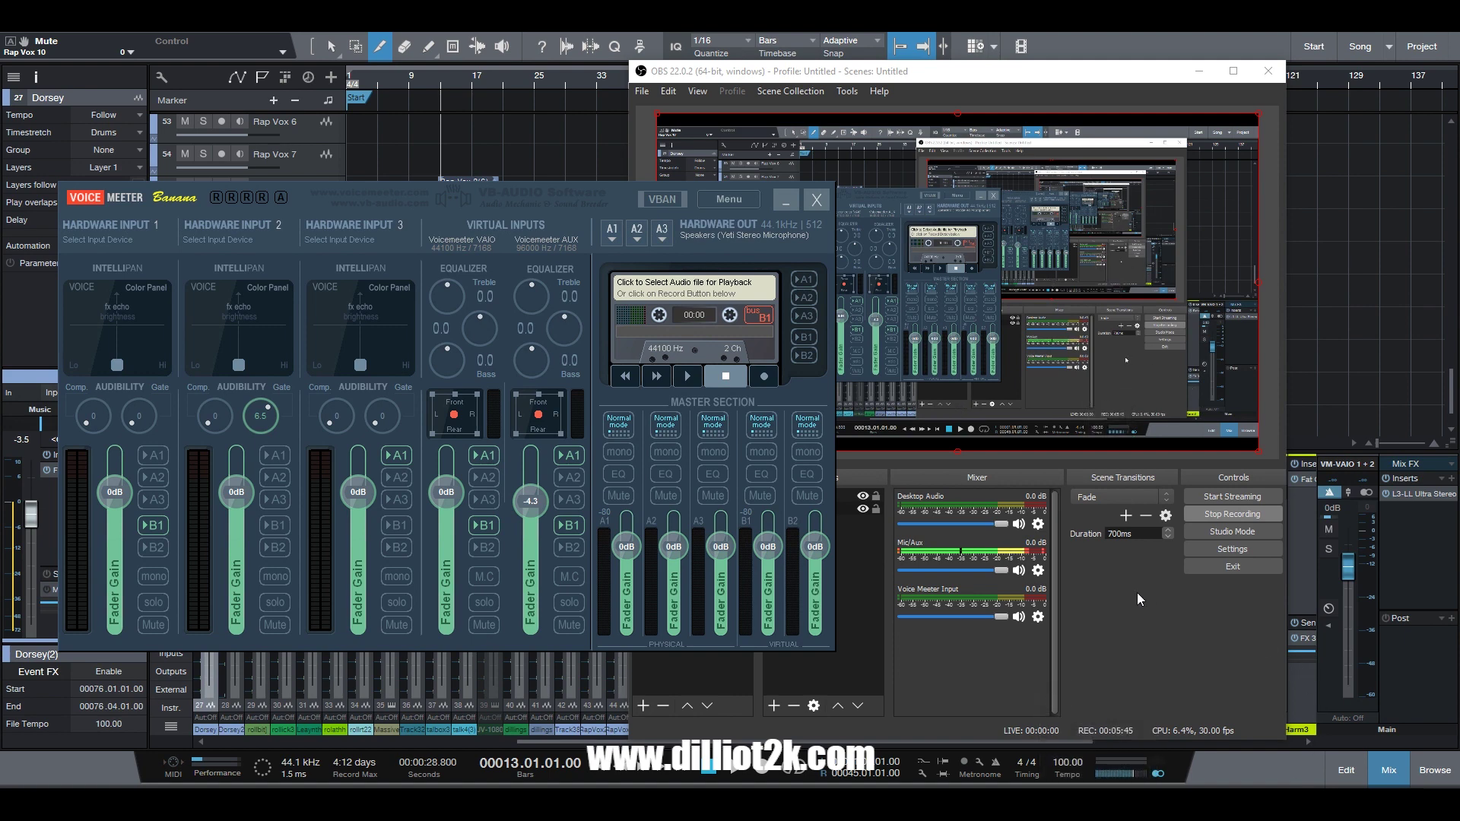
pyautogui.press('c')
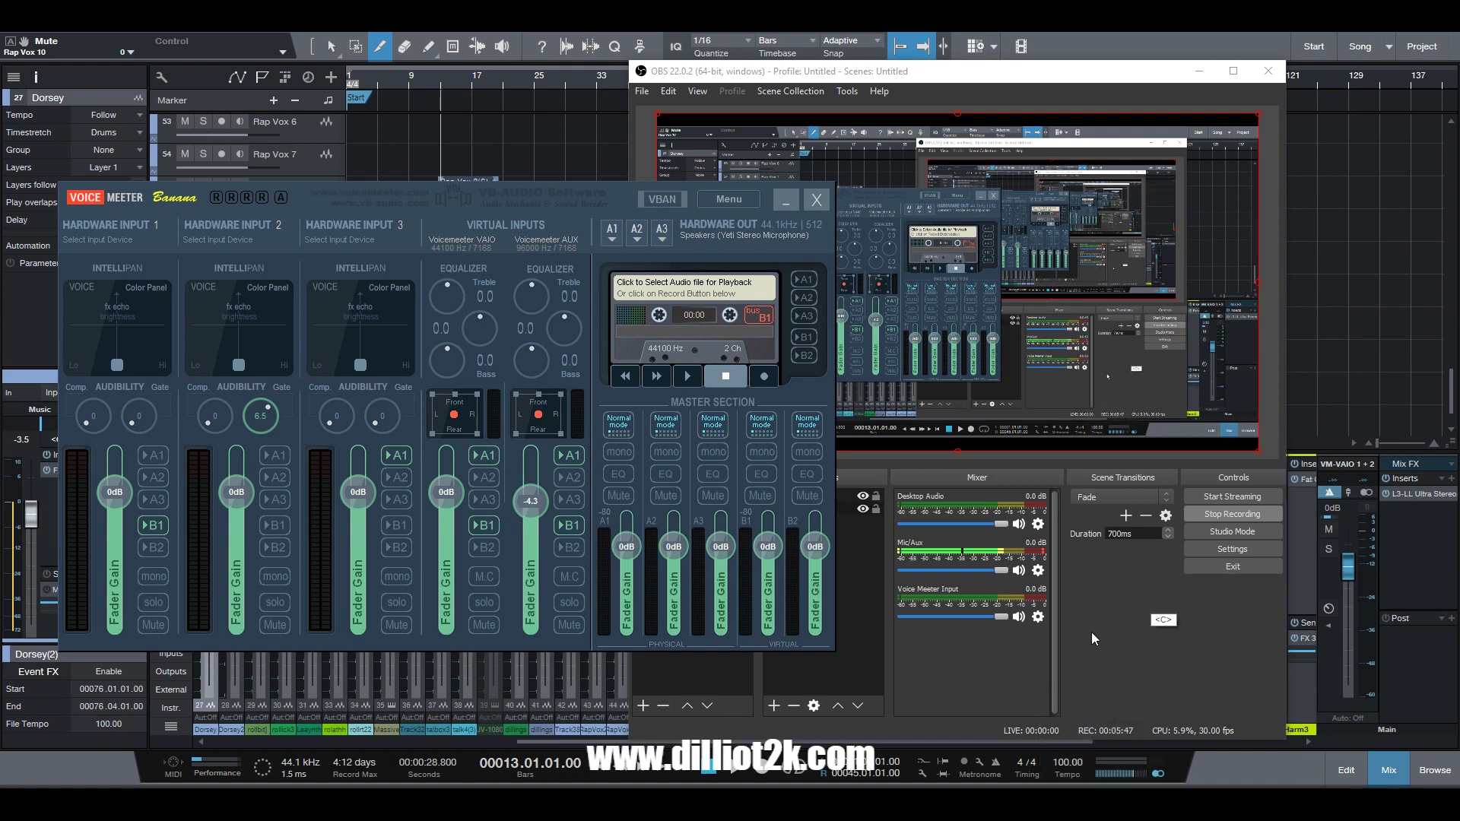